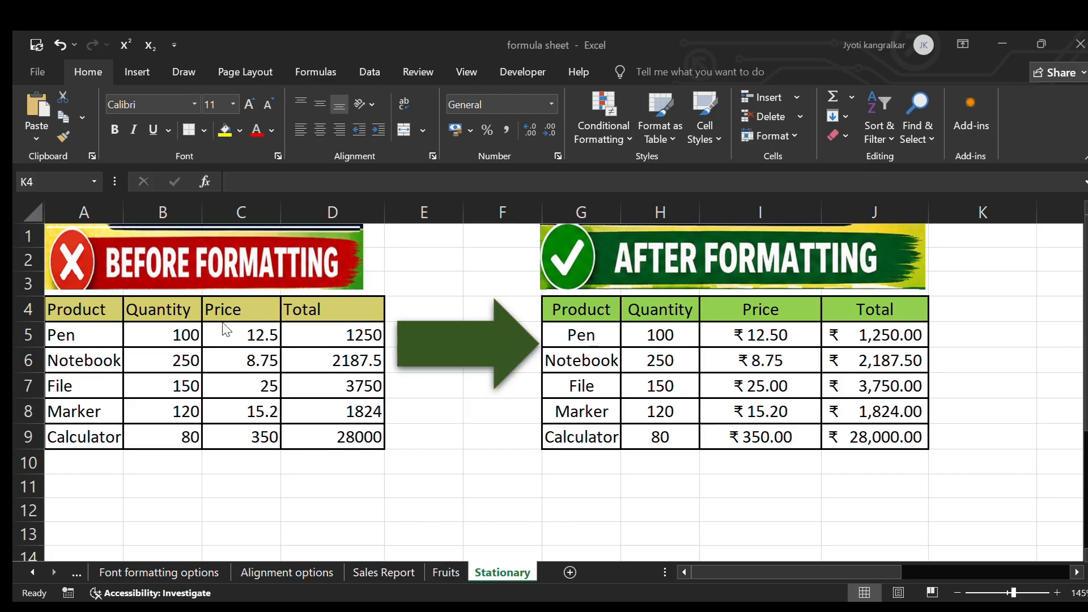
- Compare the before-formatting and after-formatting tables on the Stationary and Fruits sheets
{"action": "left_click", "coordinate": [409, 342]}
{"action": "left_click", "coordinate": [653, 339]}
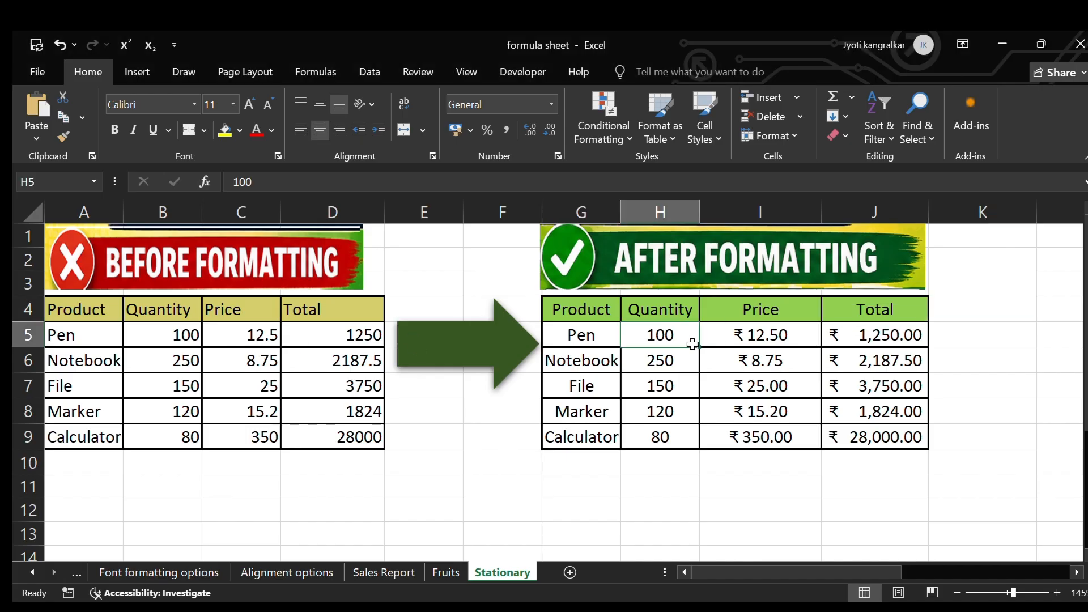
{"action": "left_click", "coordinate": [449, 573]}
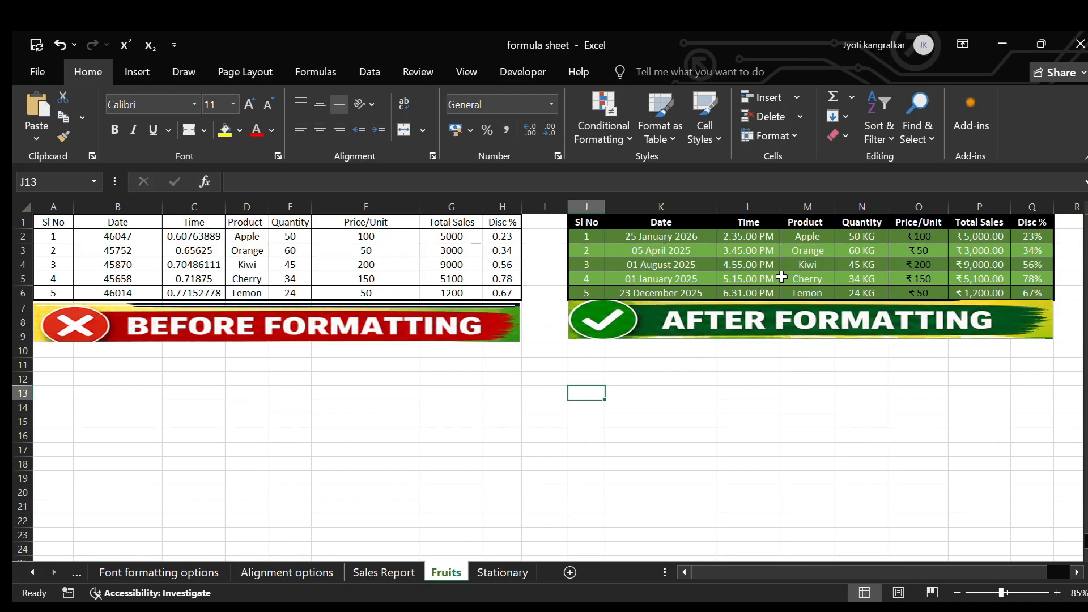
{"action": "left_click", "coordinate": [840, 265]}
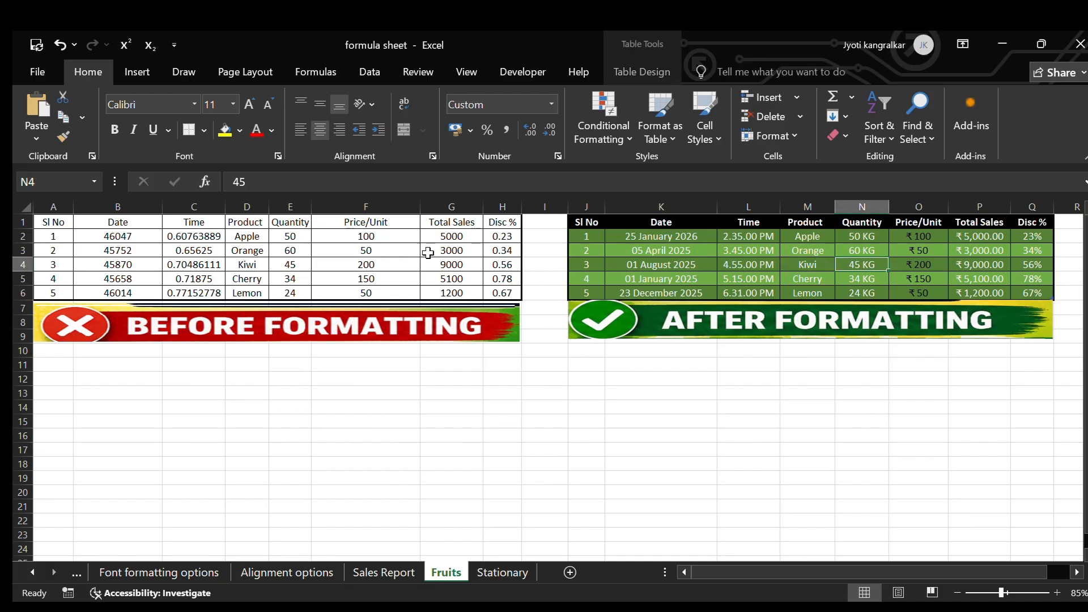
{"action": "left_click", "coordinate": [346, 253]}
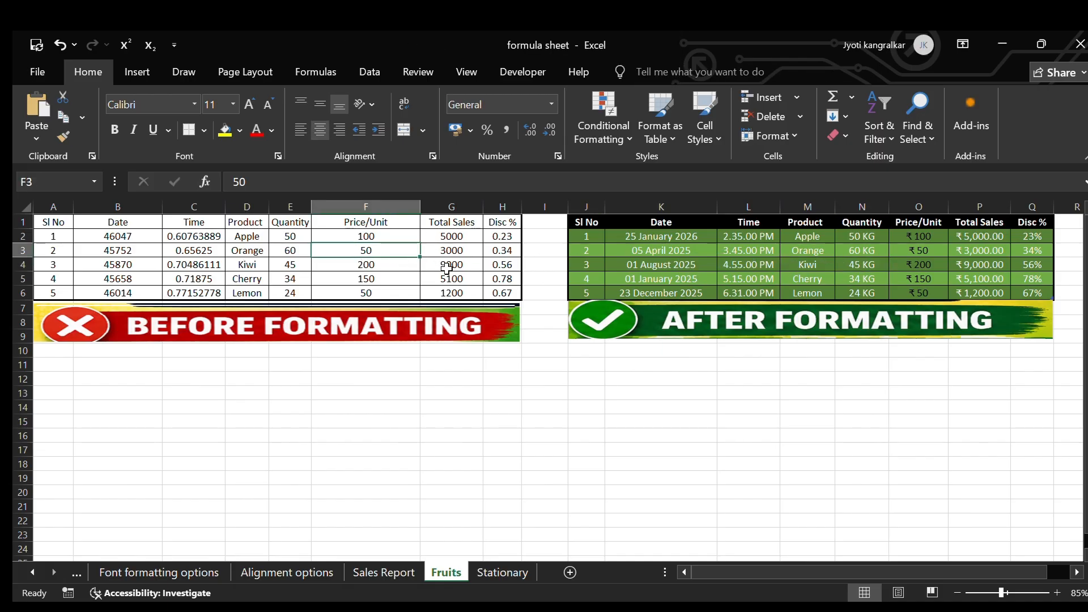
{"action": "left_click", "coordinate": [472, 253]}
{"action": "left_click", "coordinate": [718, 250]}
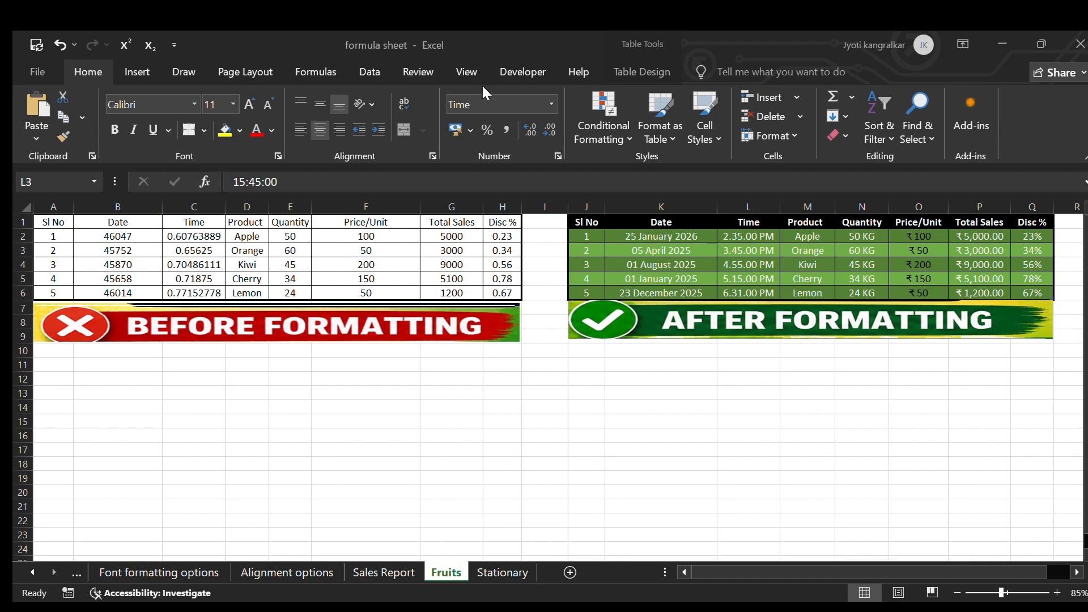
- Return to the Stationary sheet and examine the unformatted table's headers and values against the formatted Total column
{"action": "left_click", "coordinate": [505, 573]}
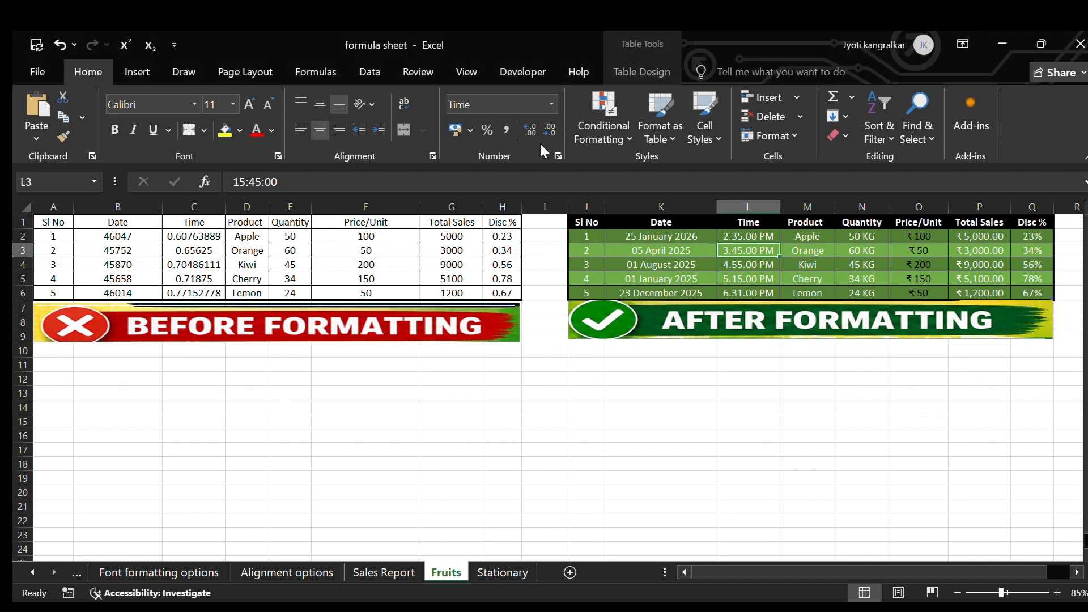
{"action": "left_click", "coordinate": [521, 571]}
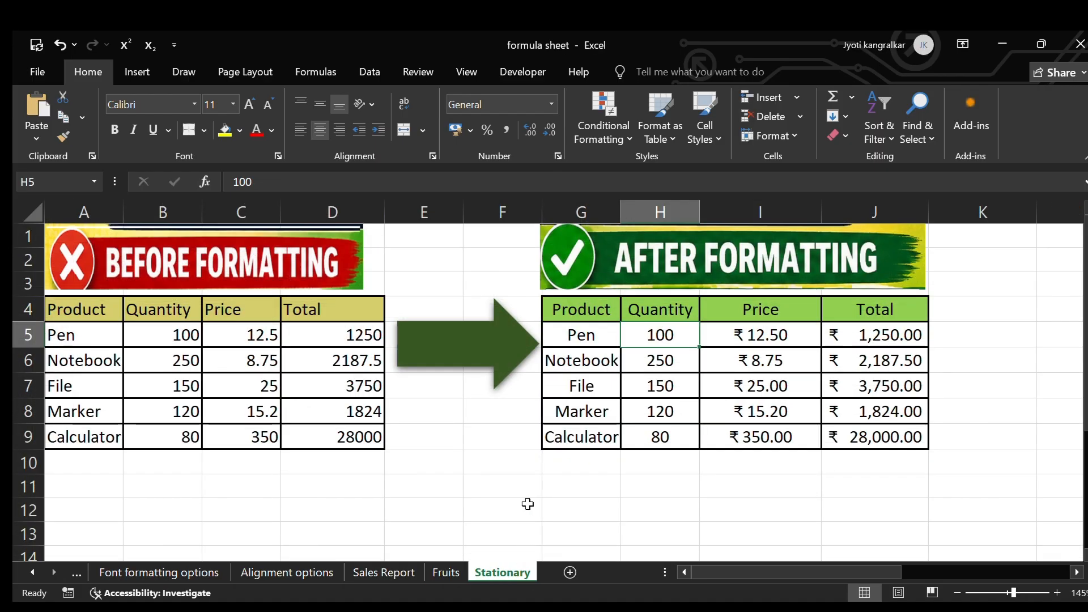
{"action": "left_click", "coordinate": [190, 360]}
{"action": "left_click", "coordinate": [238, 358]}
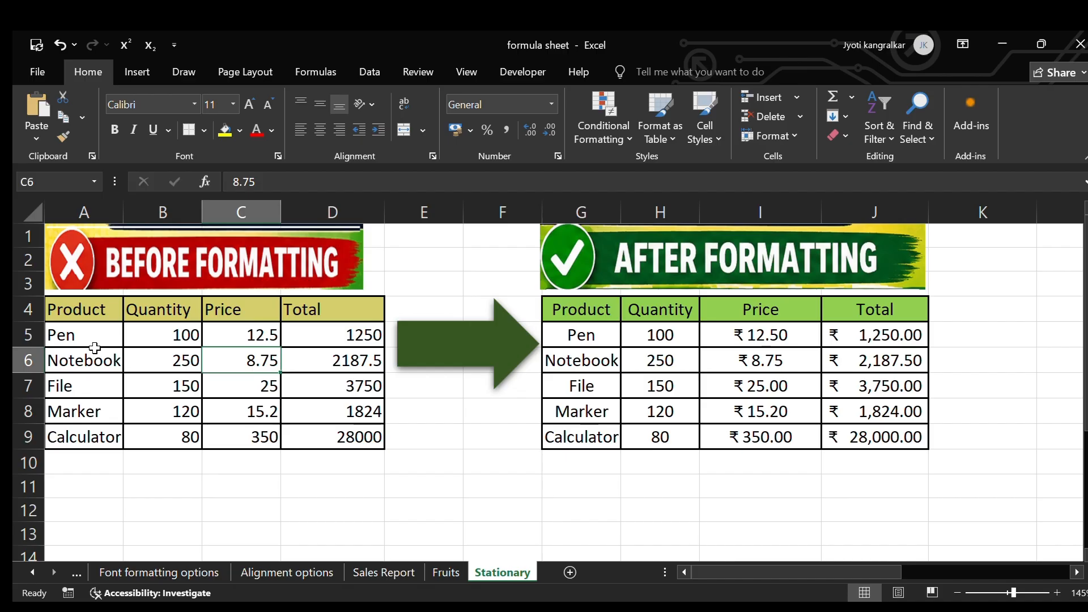
{"action": "left_click", "coordinate": [468, 66]}
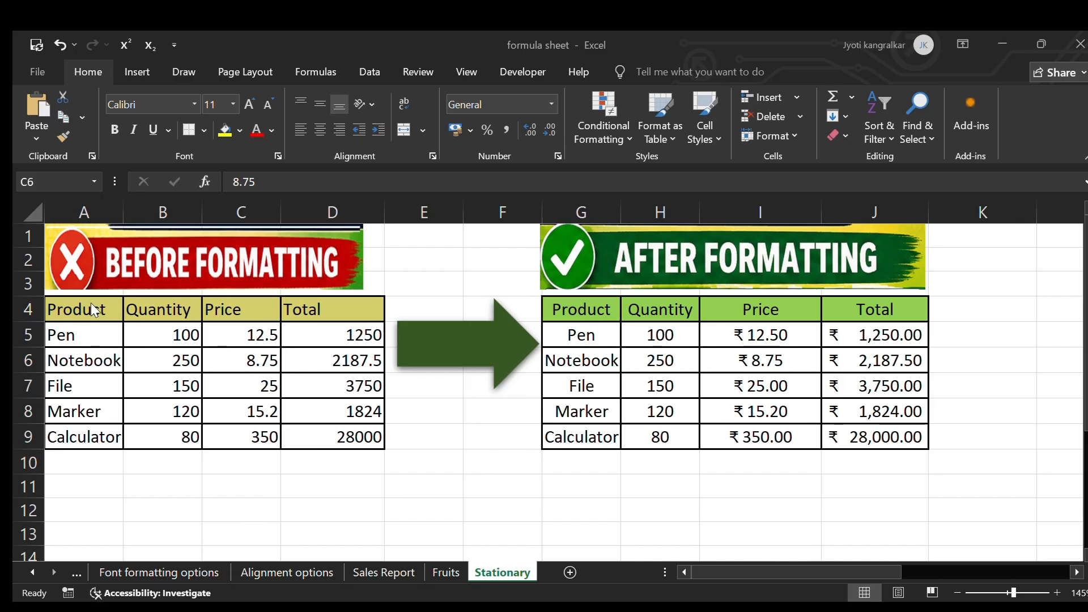
{"action": "left_click", "coordinate": [170, 306]}
{"action": "left_click", "coordinate": [234, 307]}
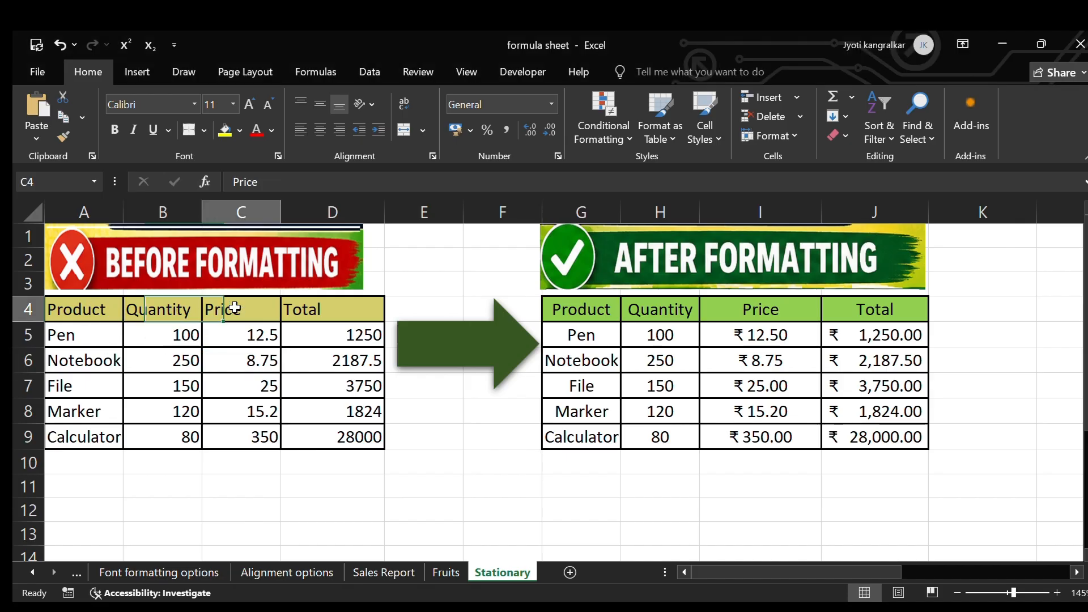
{"action": "left_click", "coordinate": [320, 309]}
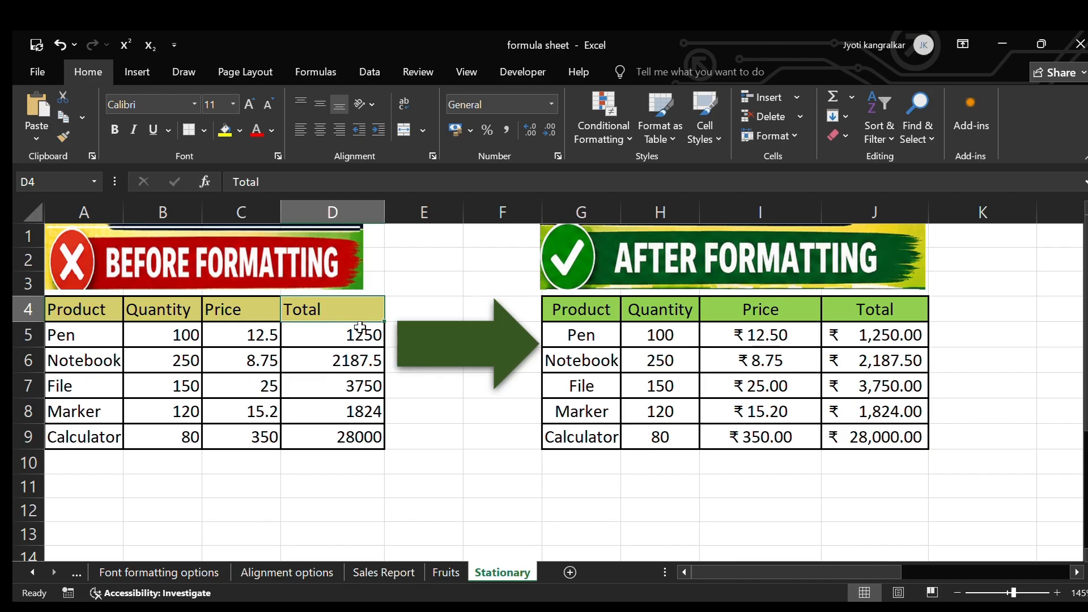
{"action": "left_click", "coordinate": [99, 342]}
{"action": "key", "text": "Right"}
{"action": "key", "text": "Right"}
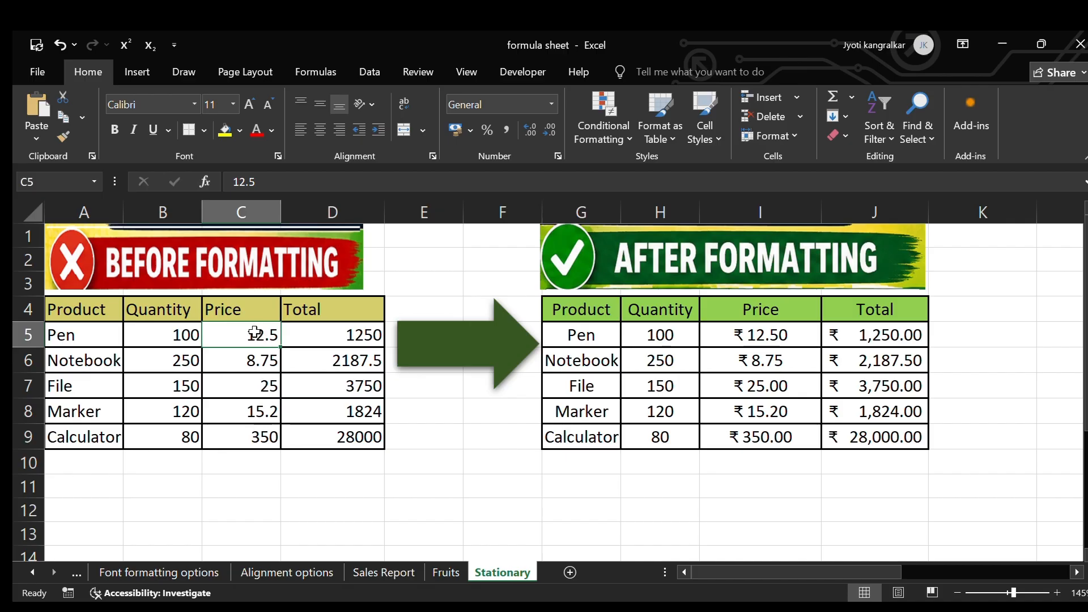
{"action": "left_click", "coordinate": [891, 336]}
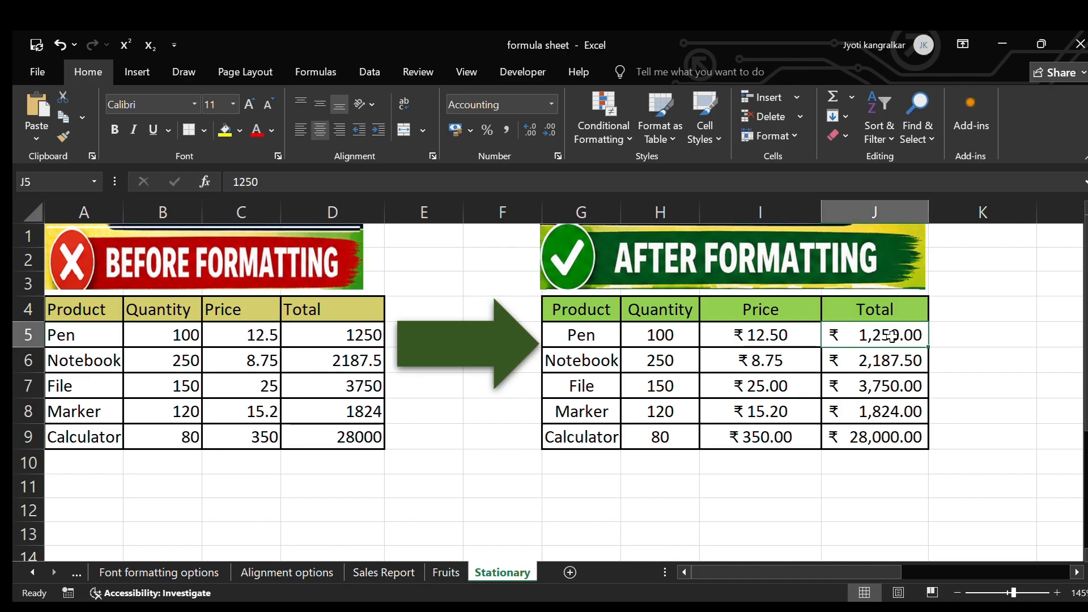
{"action": "left_click", "coordinate": [339, 331]}
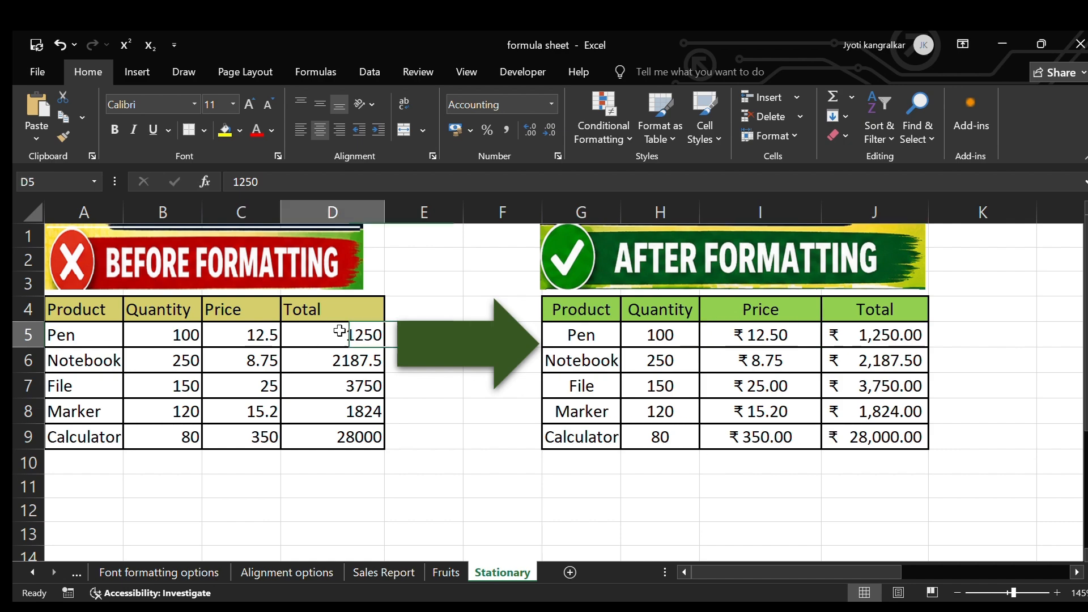
{"action": "left_click", "coordinate": [357, 413]}
{"action": "left_click", "coordinate": [359, 435]}
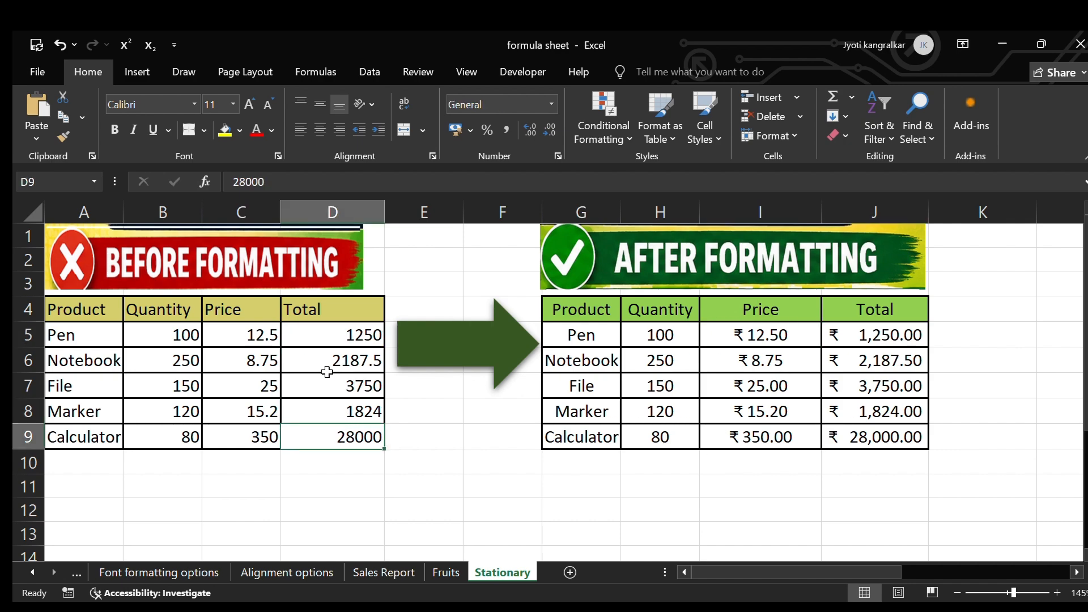
- Format the unformatted table's Price values in C5:C9 as Currency with the ₹ symbol and 2 decimal places
{"action": "left_click_drag", "start_coordinate": [257, 335], "coordinate": [258, 437]}
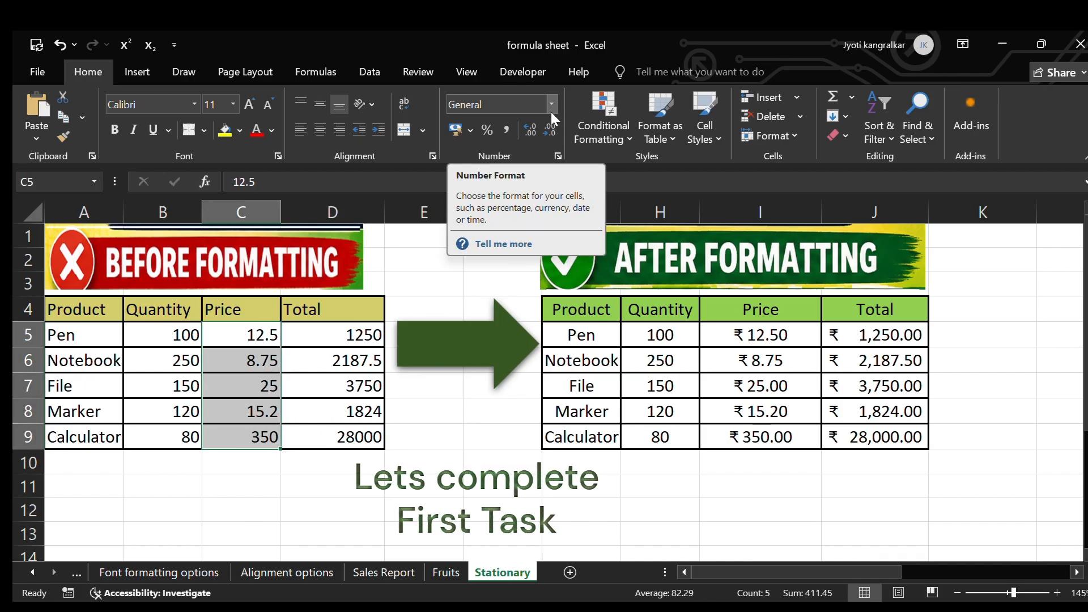
{"action": "left_click", "coordinate": [557, 157]}
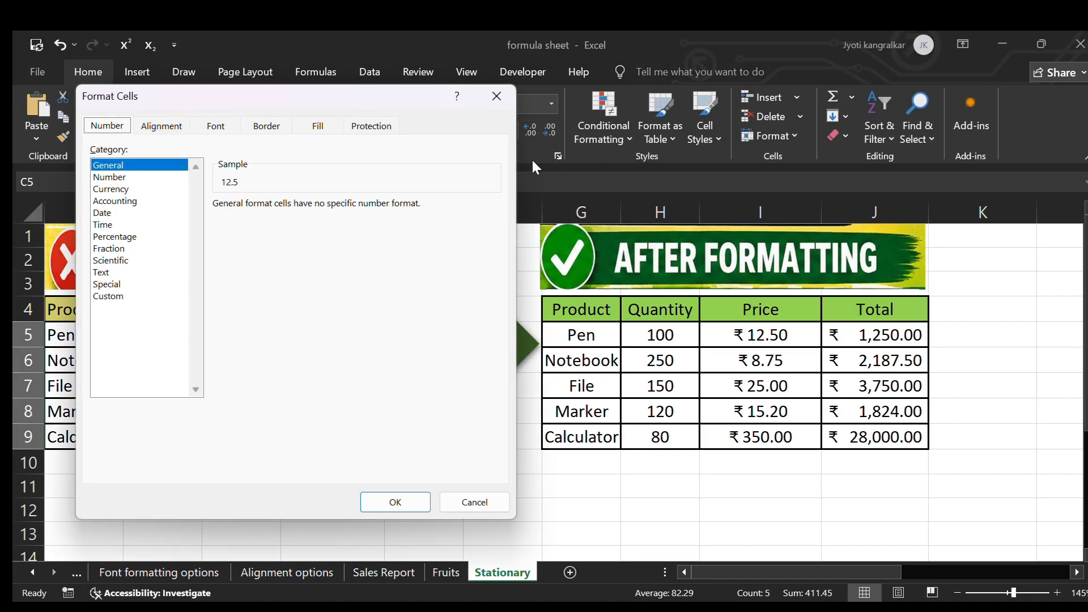
{"action": "left_click", "coordinate": [128, 189]}
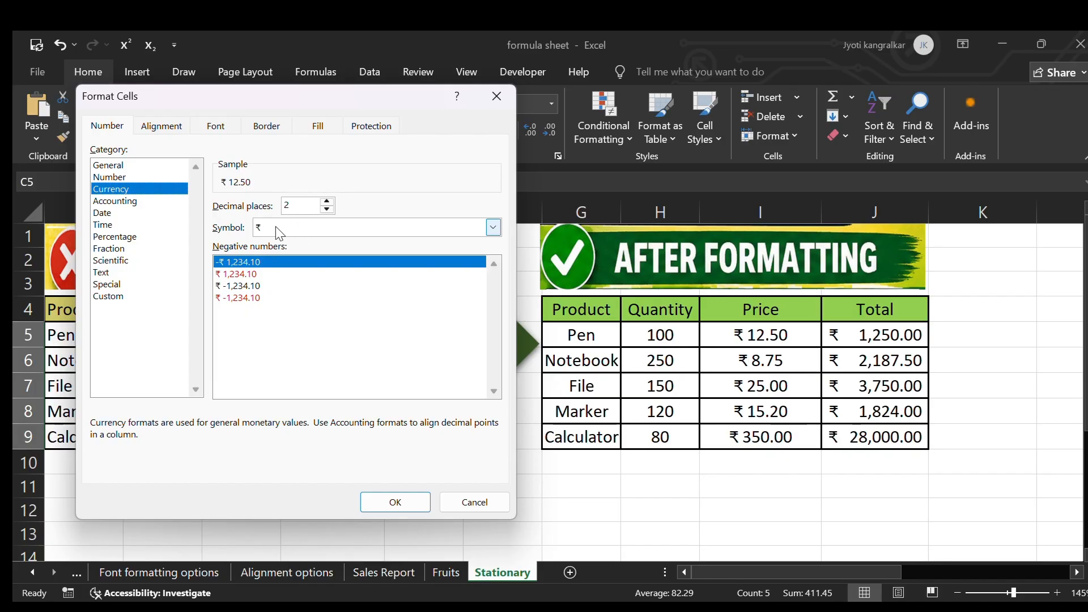
{"action": "left_click", "coordinate": [492, 226]}
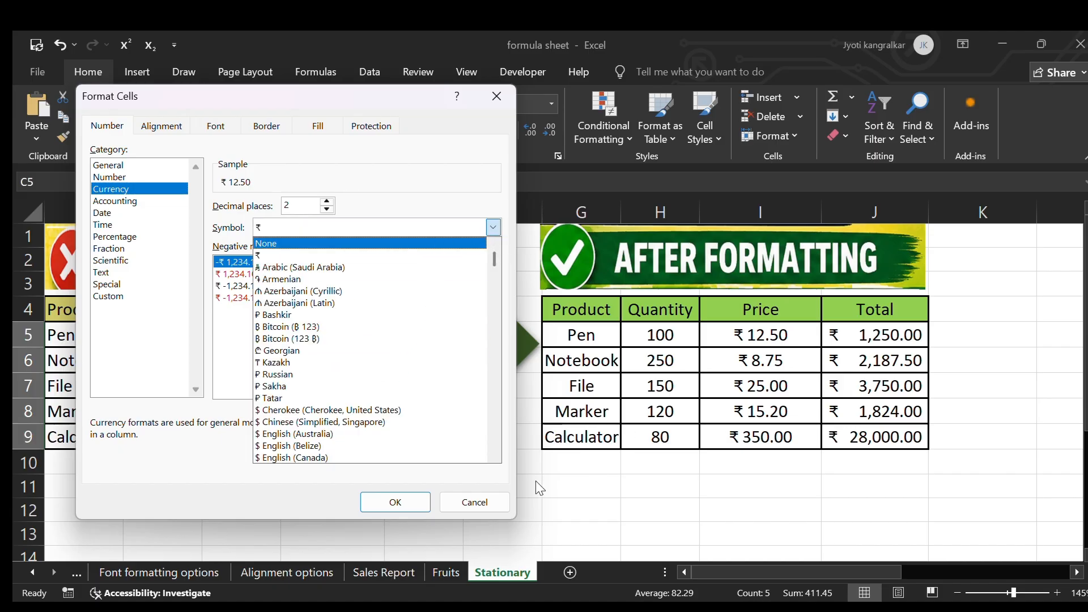
{"action": "left_click", "coordinate": [292, 255]}
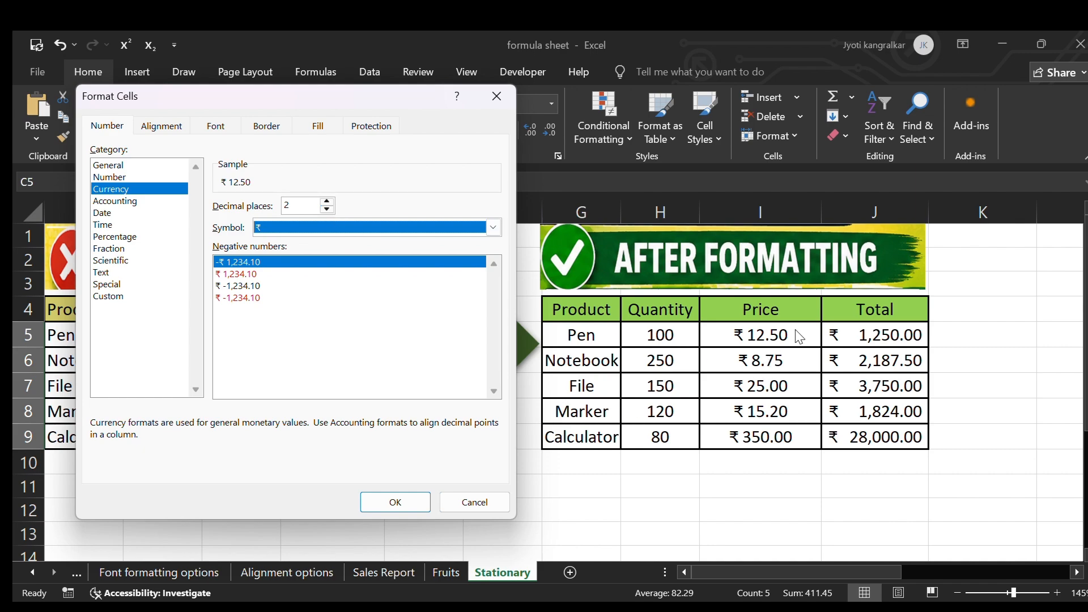
{"action": "left_click", "coordinate": [327, 208]}
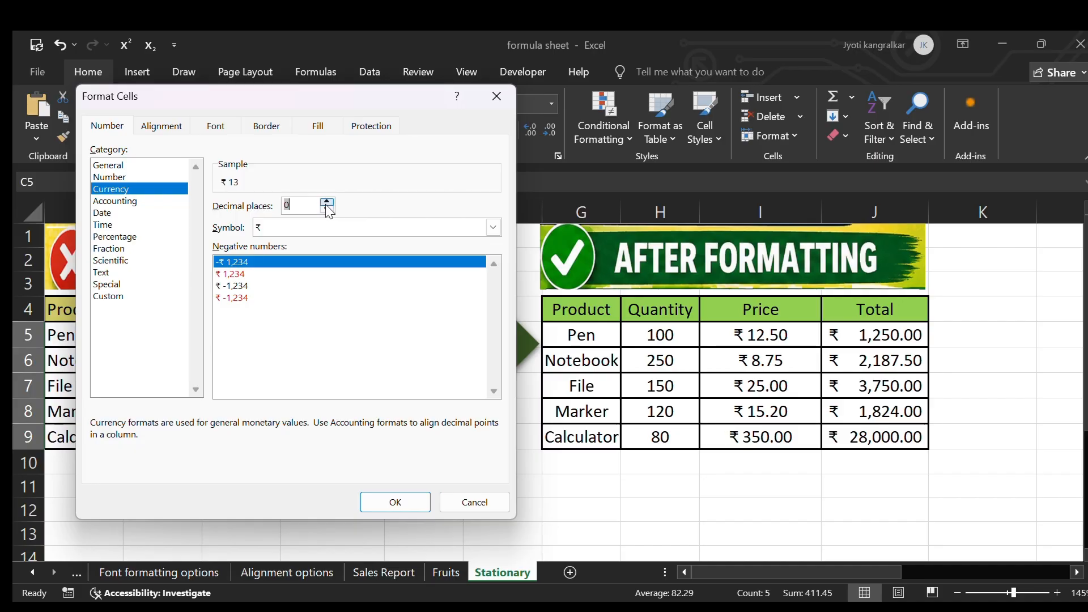
{"action": "left_click", "coordinate": [327, 203]}
{"action": "left_click", "coordinate": [411, 505]}
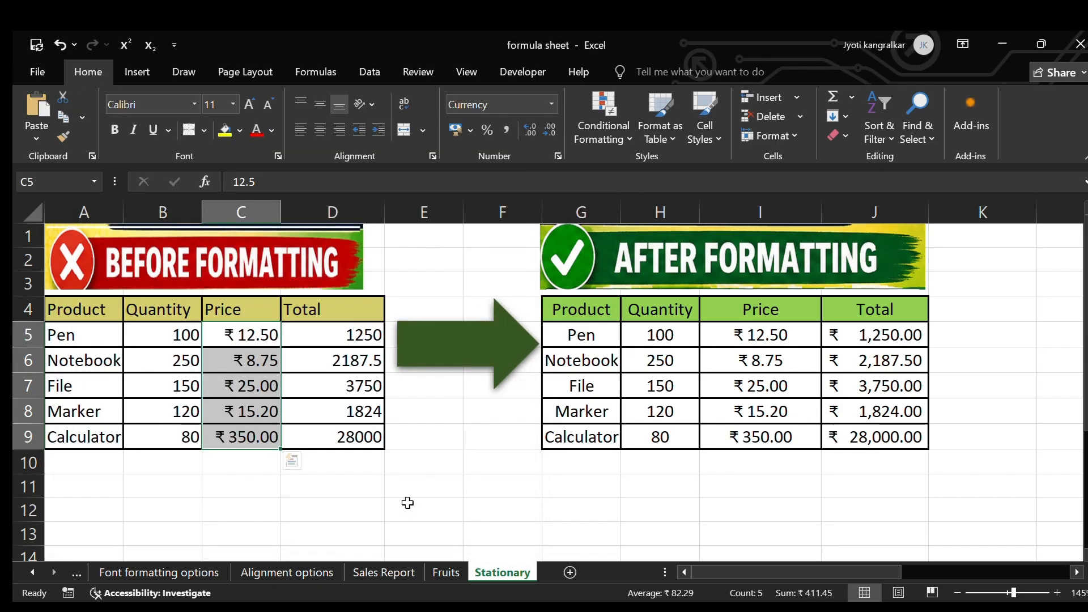
- Format the unformatted table's Total values in D5:D9 as Accounting with the ₹ symbol and 2 decimal places
{"action": "left_click", "coordinate": [853, 354]}
{"action": "left_click", "coordinate": [857, 340]}
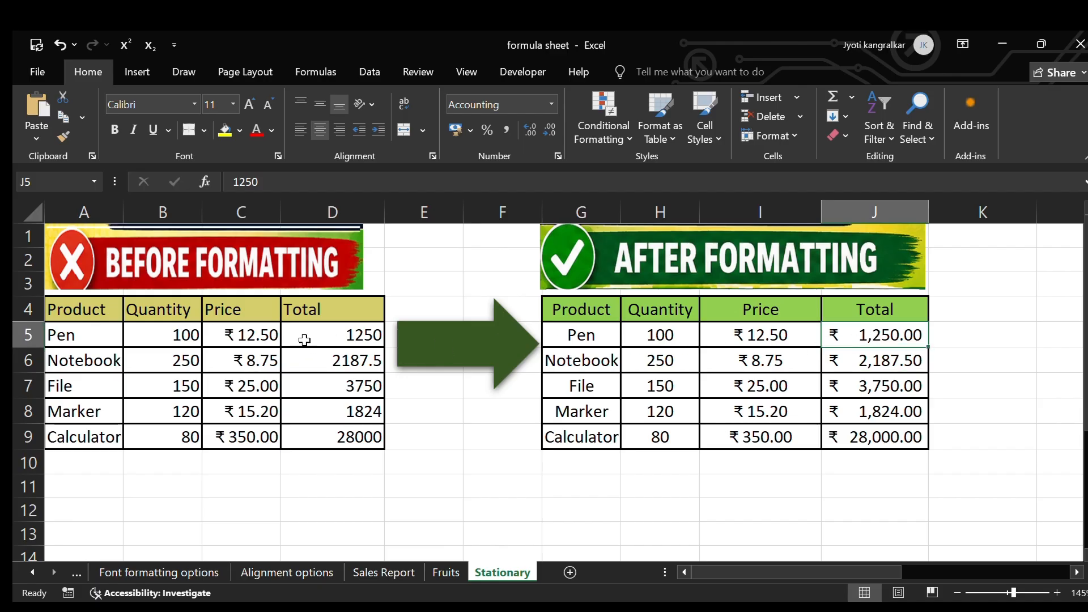
{"action": "left_click_drag", "start_coordinate": [356, 335], "coordinate": [338, 431]}
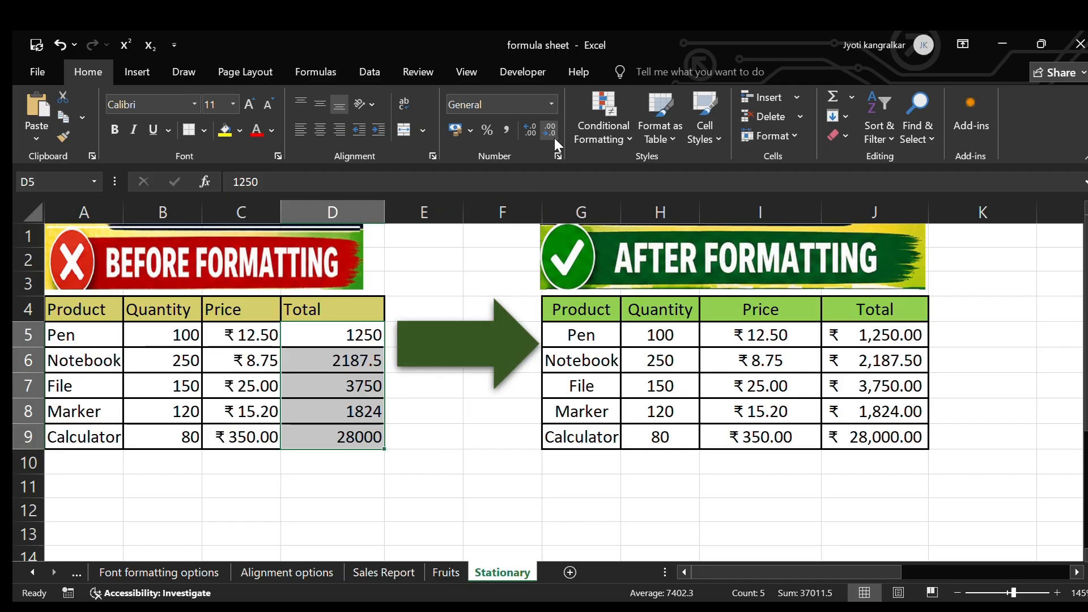
{"action": "left_click", "coordinate": [557, 157]}
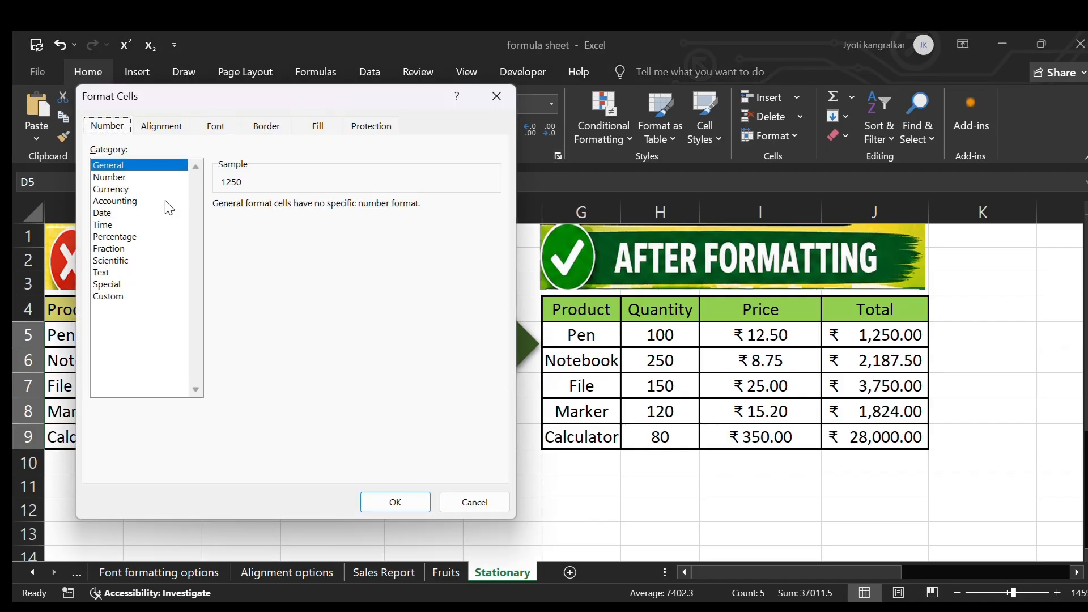
{"action": "left_click", "coordinate": [149, 201]}
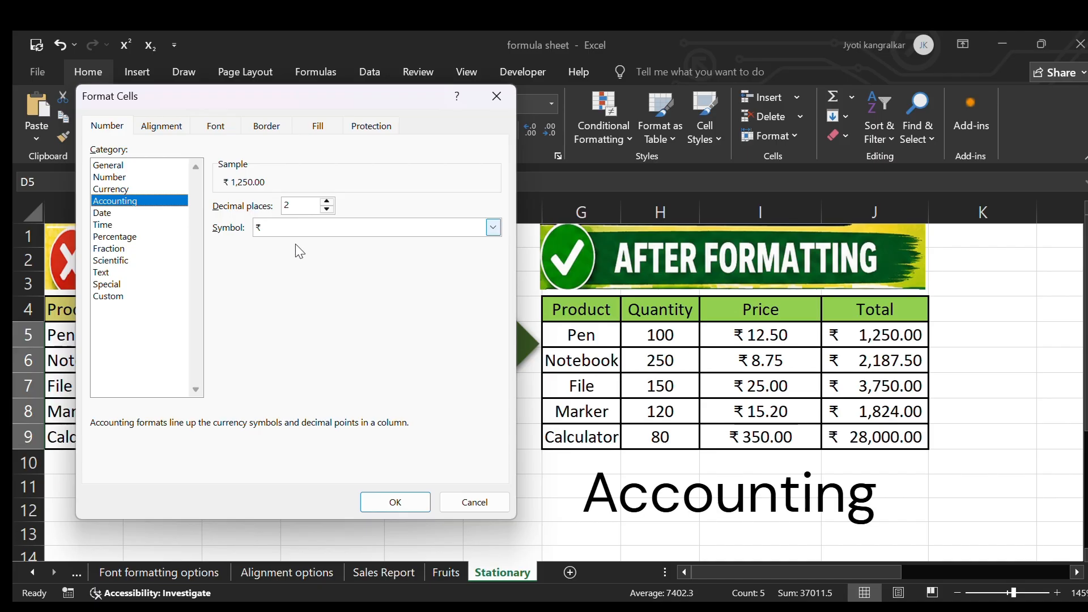
{"action": "left_click", "coordinate": [493, 227]}
{"action": "left_click", "coordinate": [494, 227]}
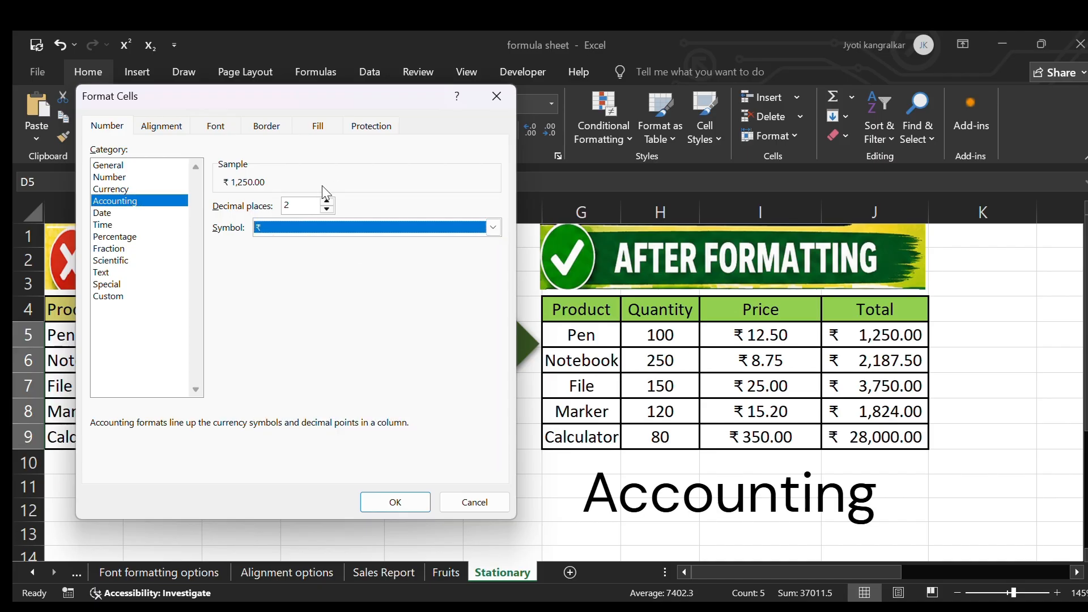
{"action": "left_click", "coordinate": [411, 499]}
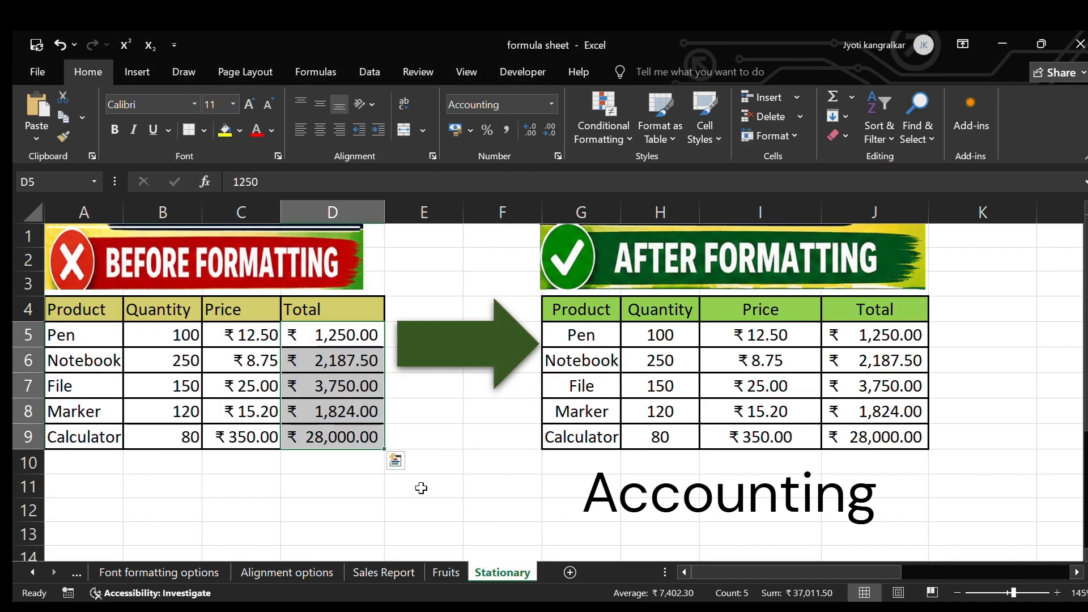
{"action": "left_click", "coordinate": [525, 488]}
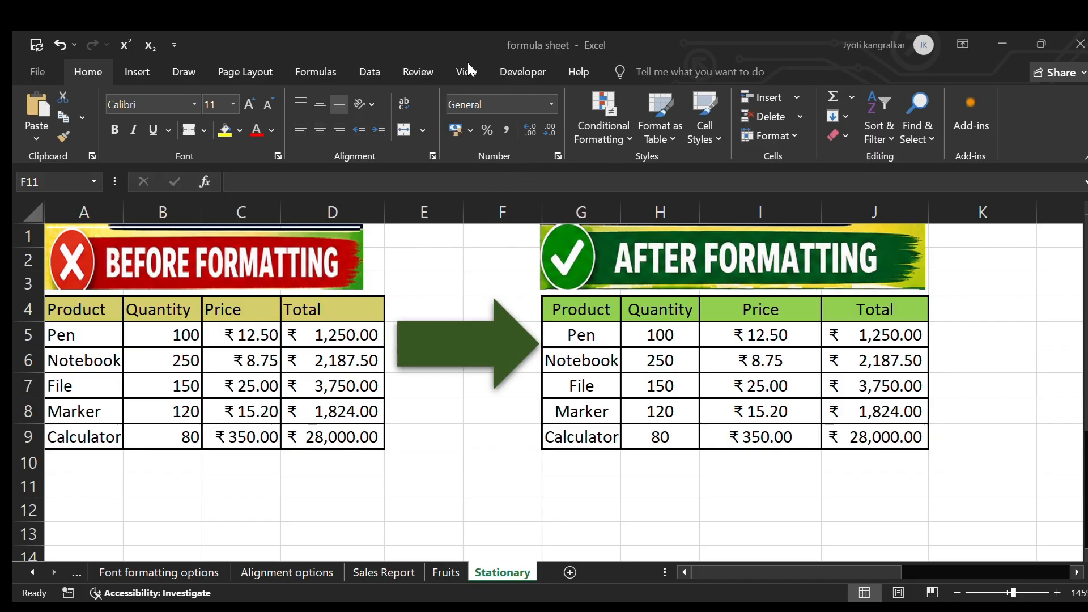
- Switch to the Fruits sheet and enter 34567 in cell F12 below the tables
{"action": "key", "text": "ctrl+Page_Up"}
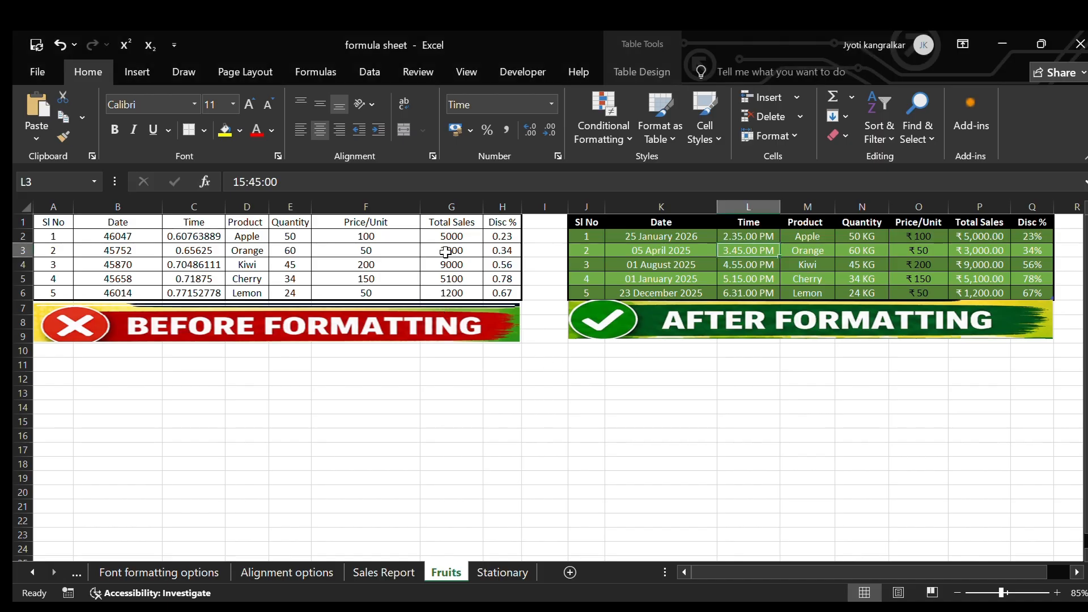
{"action": "left_click", "coordinate": [393, 402]}
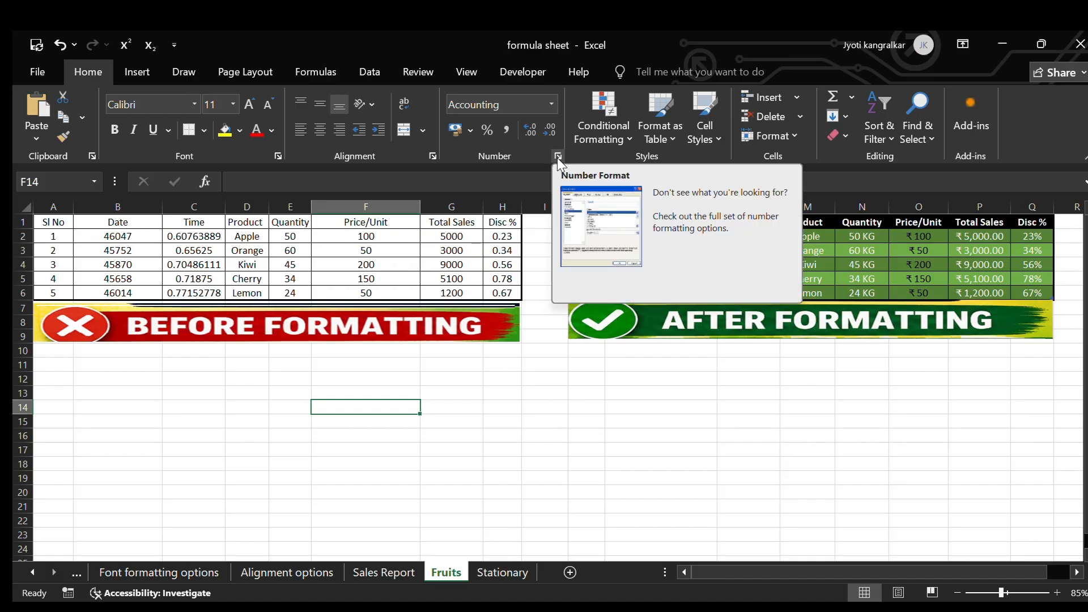
{"action": "left_click", "coordinate": [378, 378]}
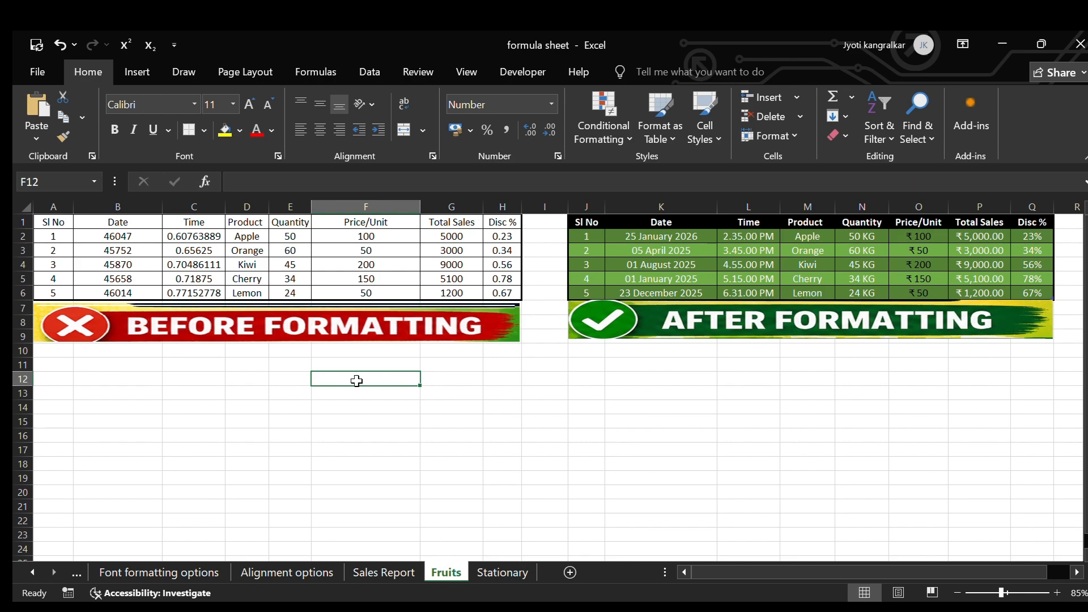
{"action": "double_click", "coordinate": [385, 380]}
{"action": "type", "text": "34567"}
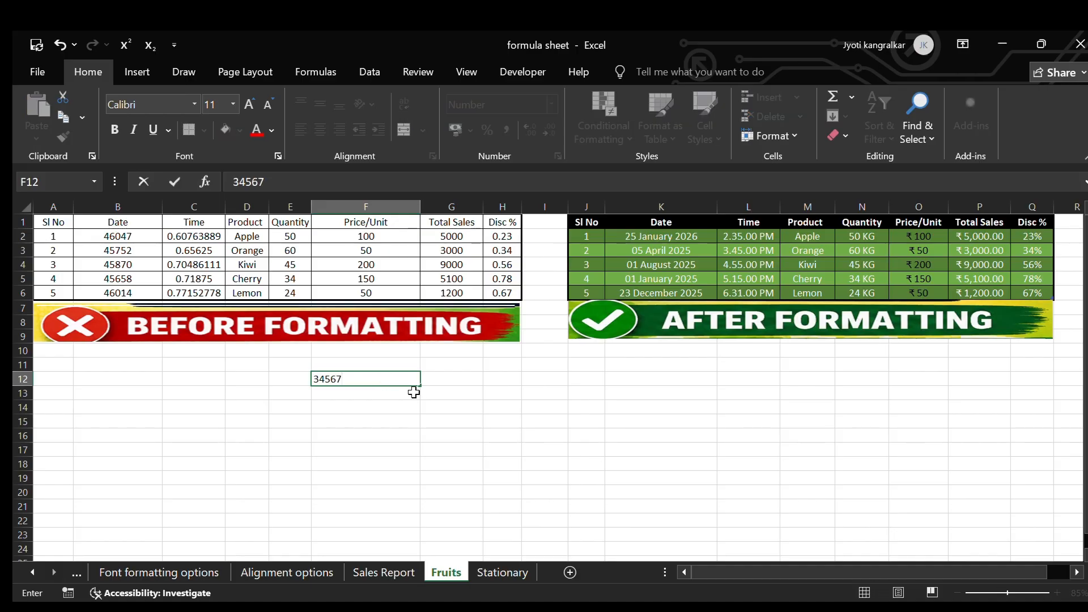
{"action": "key", "text": "Return"}
- Set the number format of cell F12 to General
{"action": "left_click", "coordinate": [404, 378]}
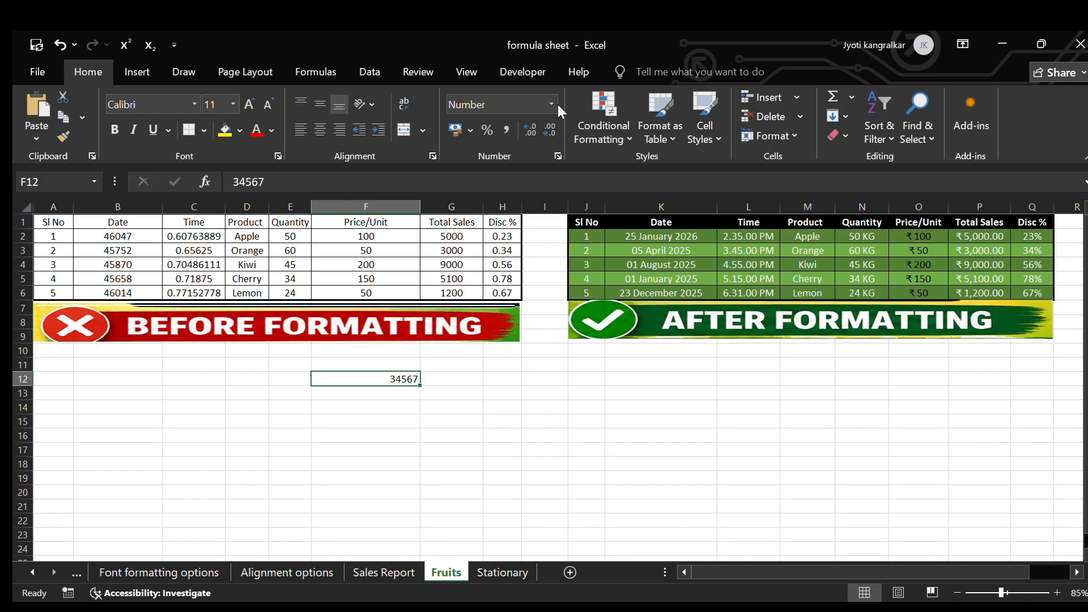
{"action": "left_click", "coordinate": [558, 157]}
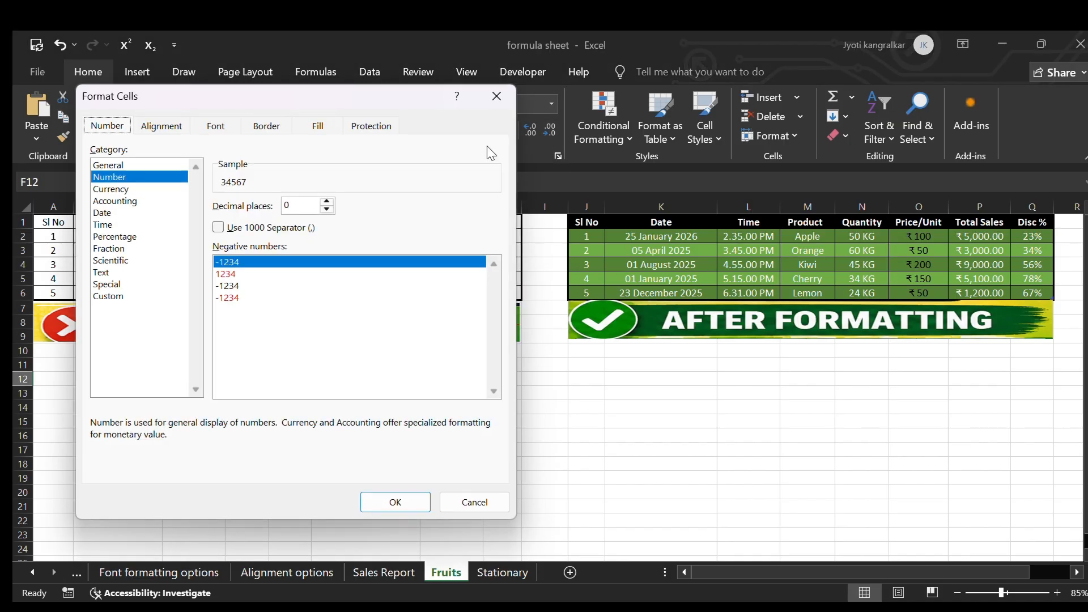
{"action": "left_click", "coordinate": [113, 166]}
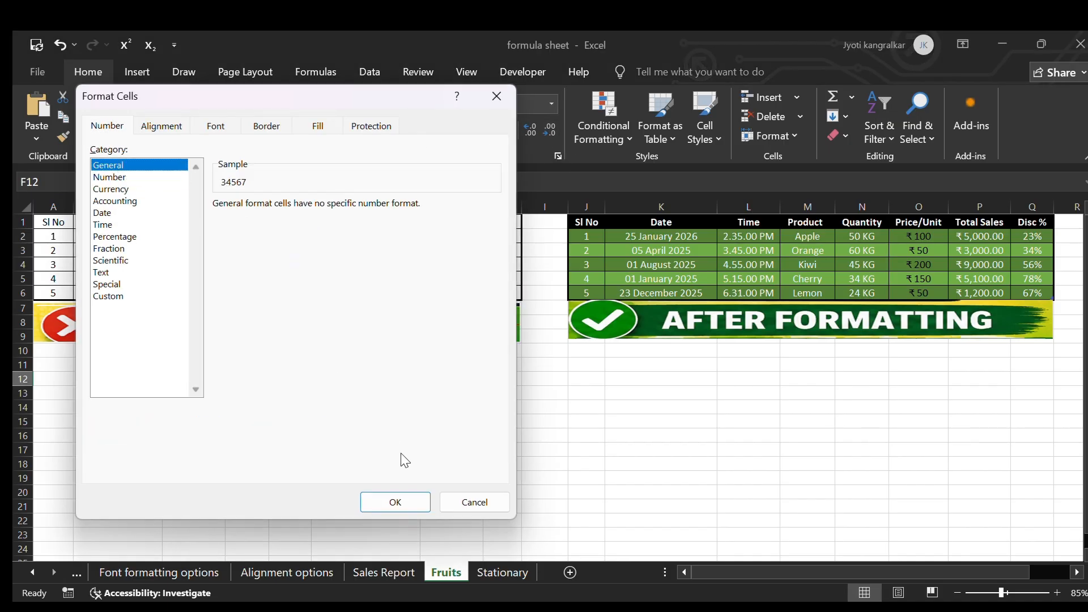
{"action": "left_click", "coordinate": [424, 501]}
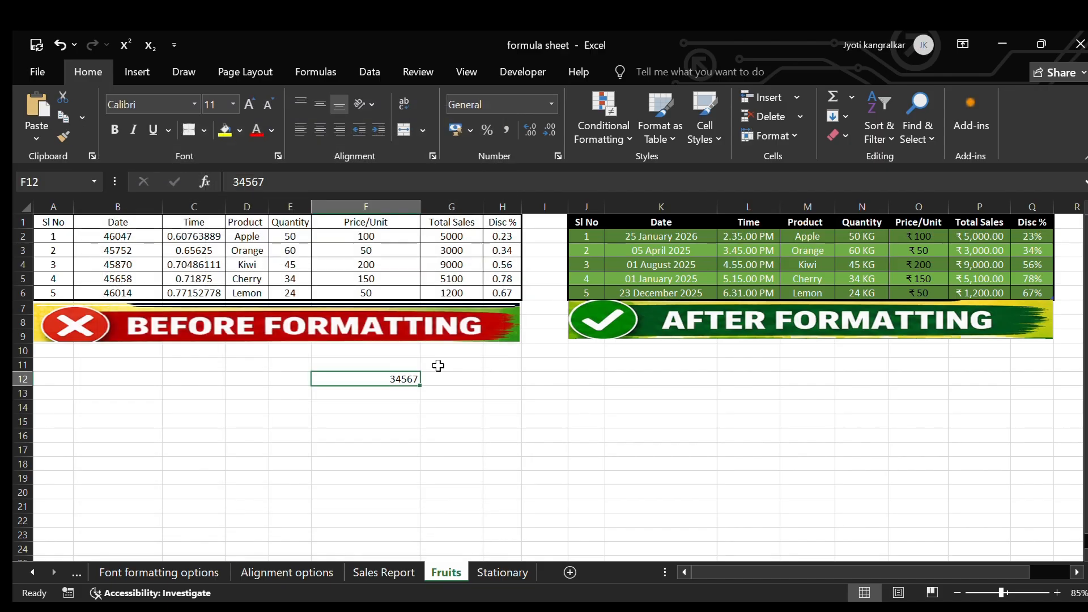
{"action": "left_click", "coordinate": [558, 157]}
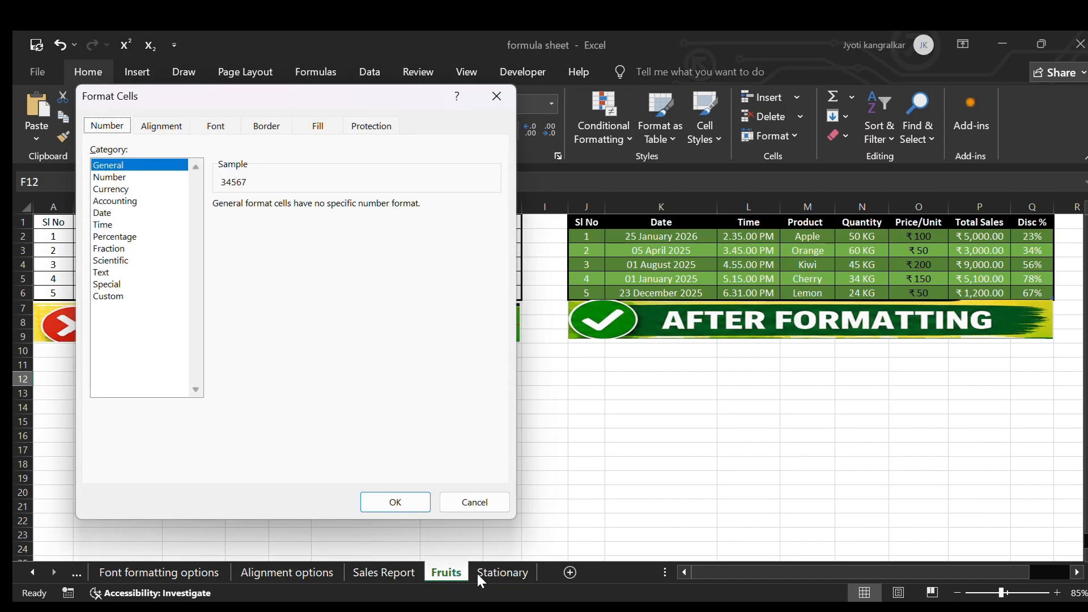
{"action": "left_click", "coordinate": [490, 501]}
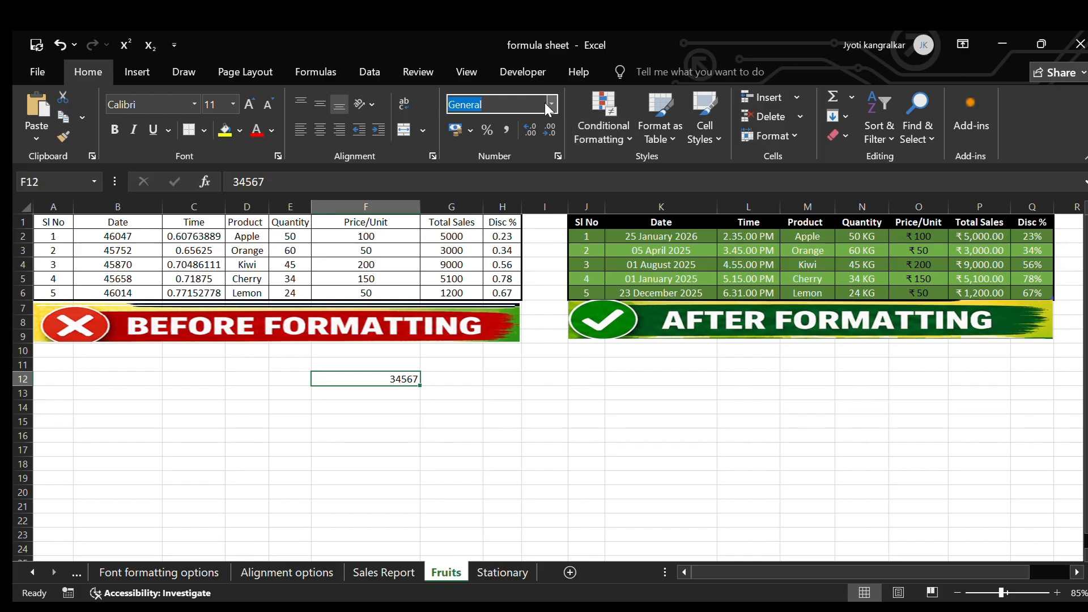
{"action": "left_click", "coordinate": [551, 106]}
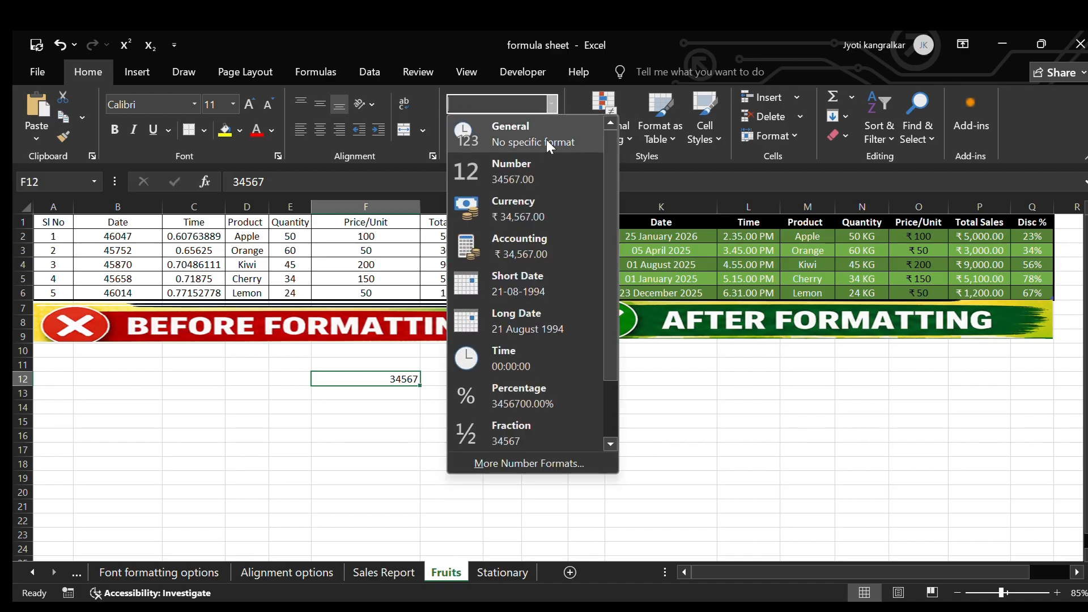
- Enter the text YTFGHFG in F13 and compare its alignment with the number in F12
{"action": "left_click", "coordinate": [377, 390]}
{"action": "left_click", "coordinate": [378, 391]}
{"action": "type", "text": "YTFGHFG"}
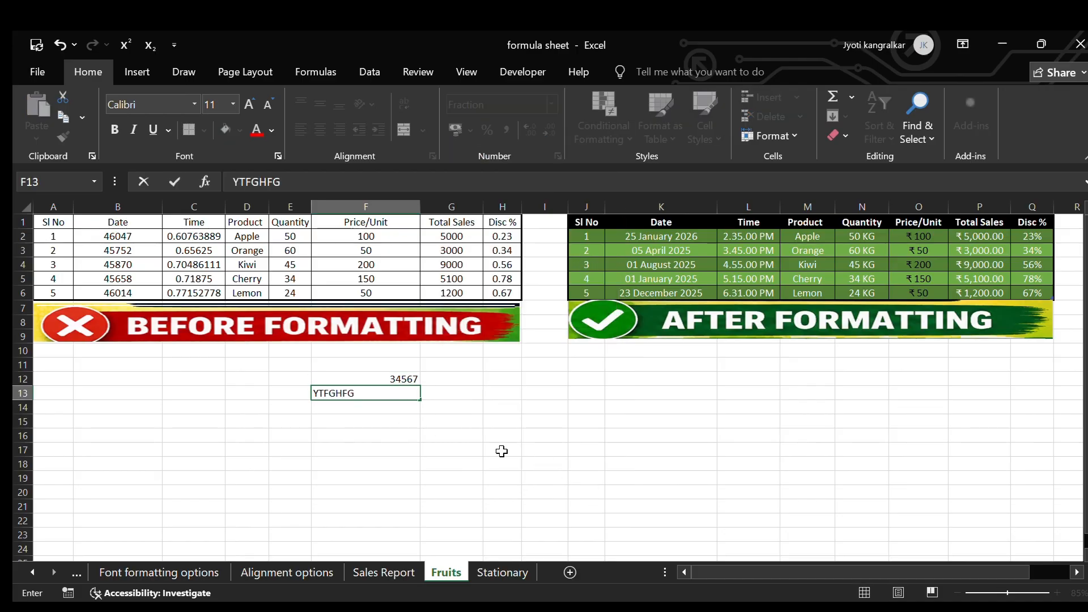
{"action": "left_click", "coordinate": [466, 435]}
{"action": "left_click", "coordinate": [394, 392]}
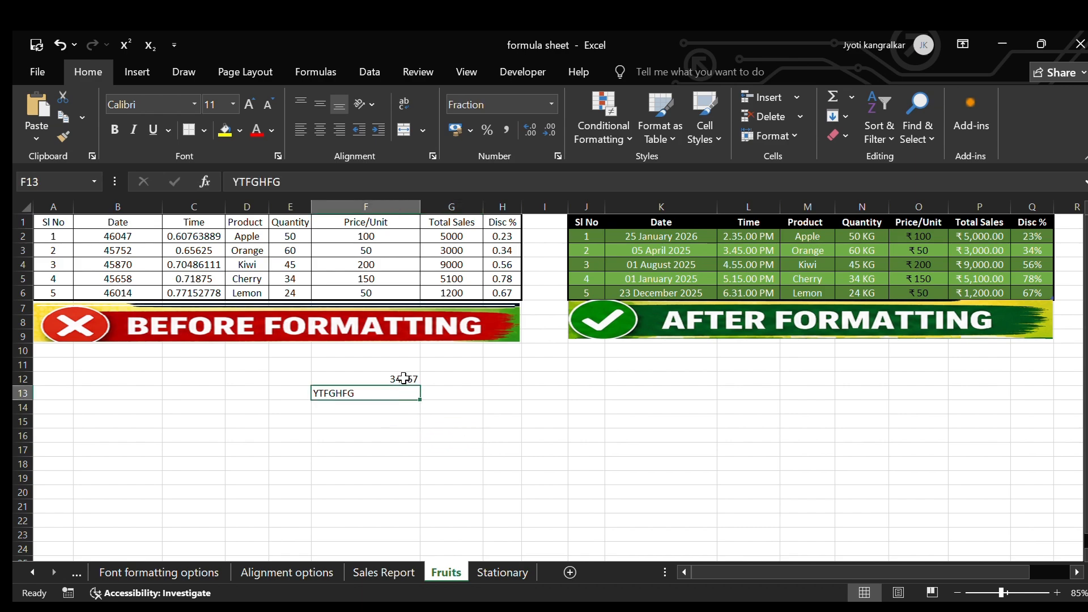
{"action": "left_click", "coordinate": [404, 378]}
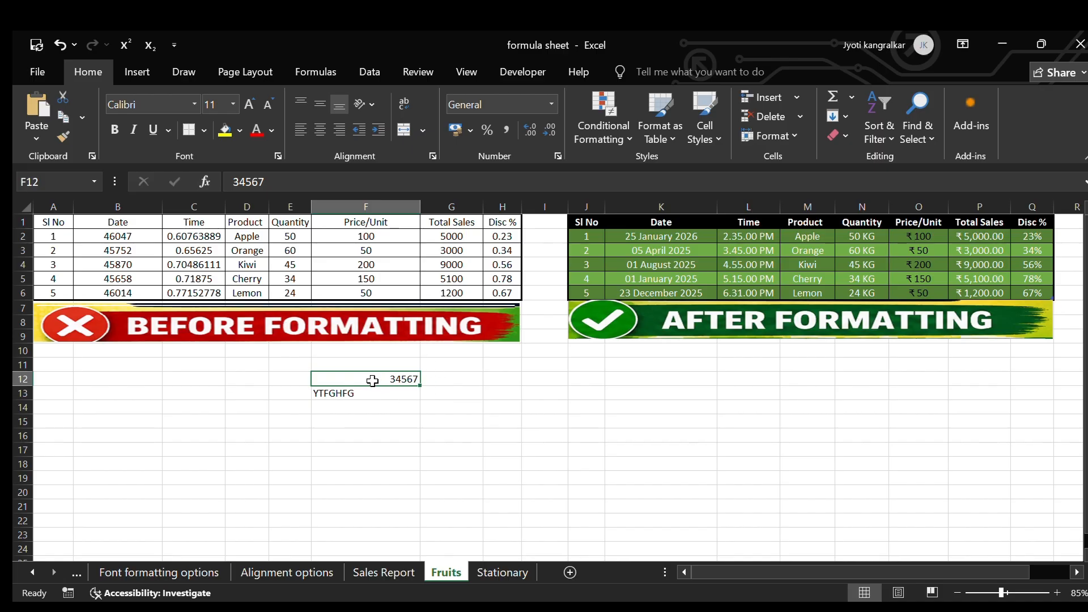
- Delete the sample text from cell F13
{"action": "left_click_drag", "start_coordinate": [372, 378], "coordinate": [390, 407]}
{"action": "left_click_drag", "start_coordinate": [413, 460], "coordinate": [409, 447]}
{"action": "left_click", "coordinate": [400, 393]}
{"action": "key", "text": "Delete"}
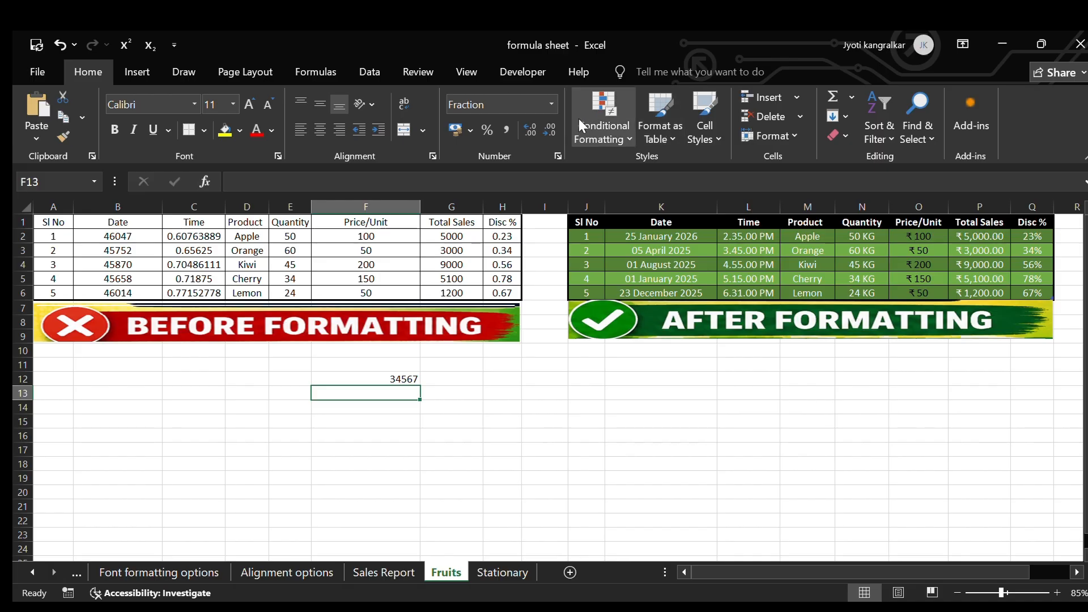
- Apply the Number format to the empty cell F13 and to the value in F12
{"action": "left_click", "coordinate": [551, 104]}
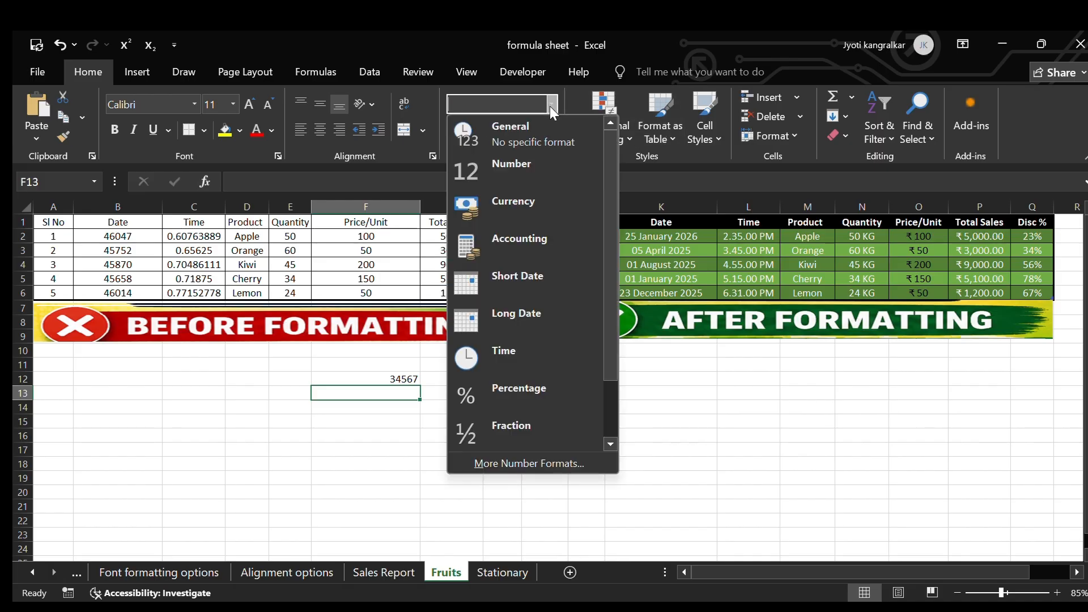
{"action": "left_click", "coordinate": [524, 162]}
{"action": "left_click", "coordinate": [399, 379]}
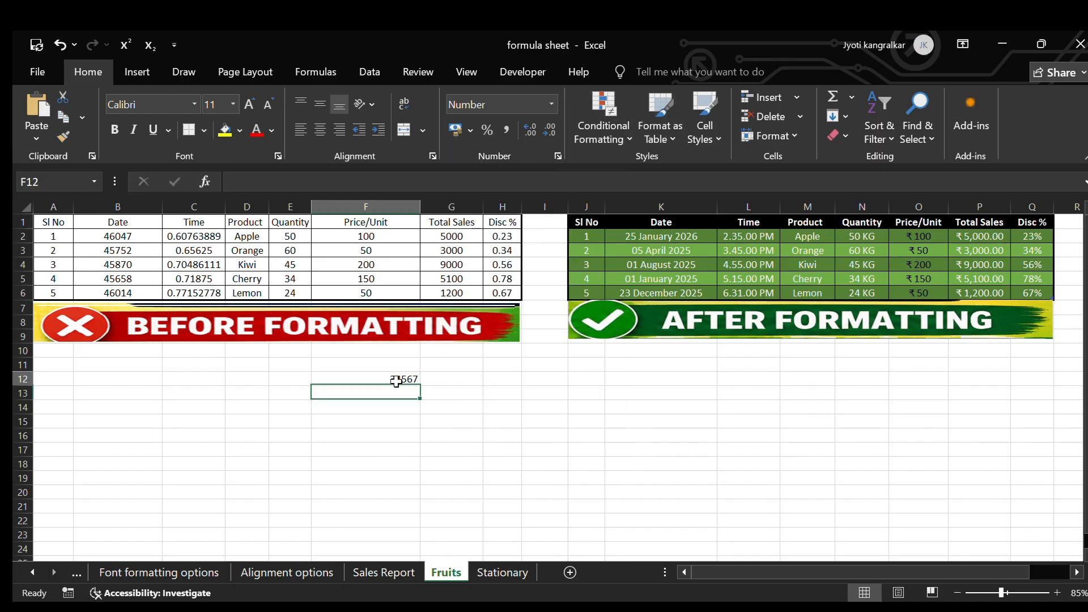
{"action": "left_click", "coordinate": [549, 104]}
{"action": "left_click", "coordinate": [538, 159]}
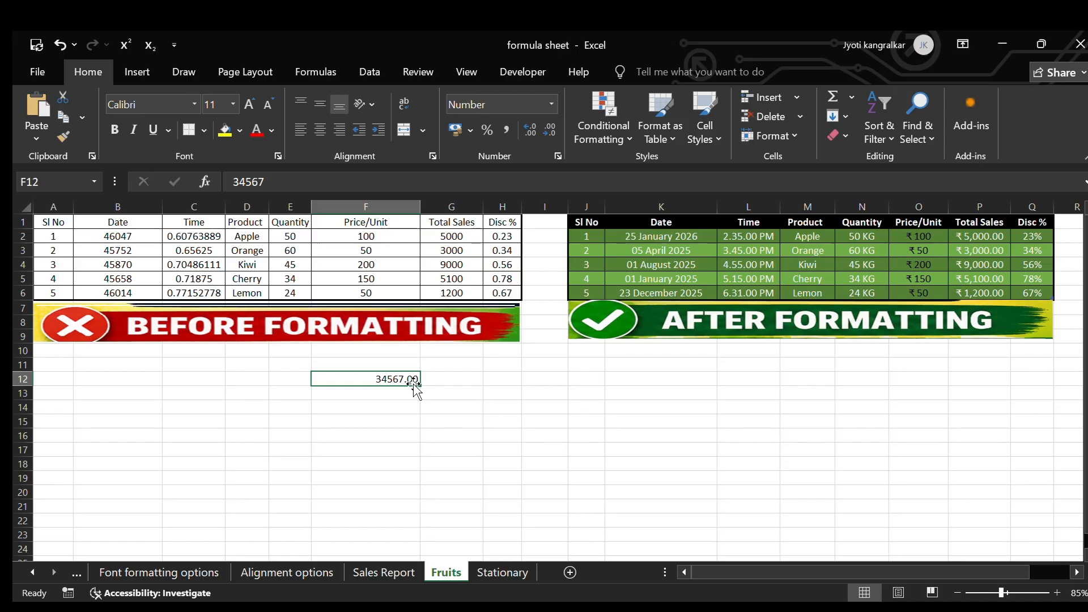
- Demonstrate the Currency format and the Accounting format on the value in F12
{"action": "left_click", "coordinate": [551, 106]}
{"action": "left_click", "coordinate": [527, 218]}
{"action": "left_click", "coordinate": [553, 106]}
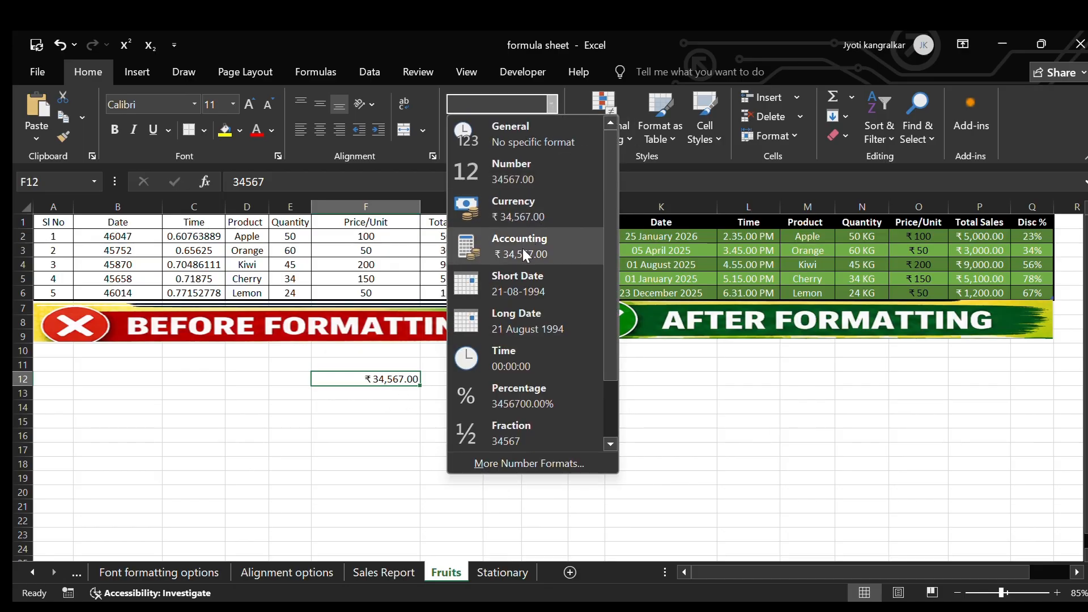
{"action": "left_click", "coordinate": [523, 248]}
- Demonstrate the Short Date format and the Long Date format on the value in F12
{"action": "left_click", "coordinate": [550, 109]}
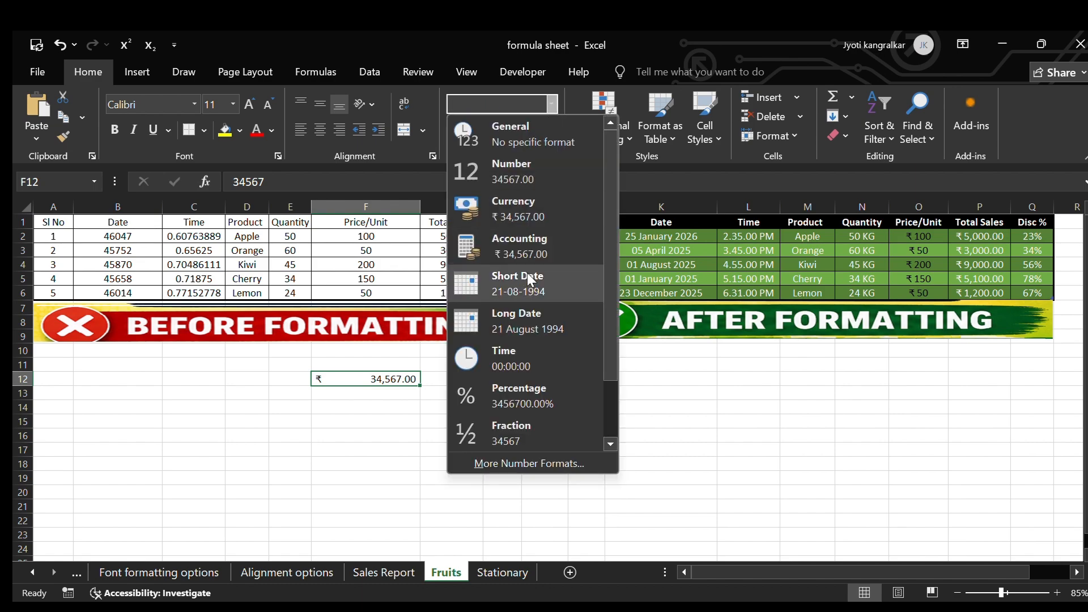
{"action": "left_click", "coordinate": [527, 278]}
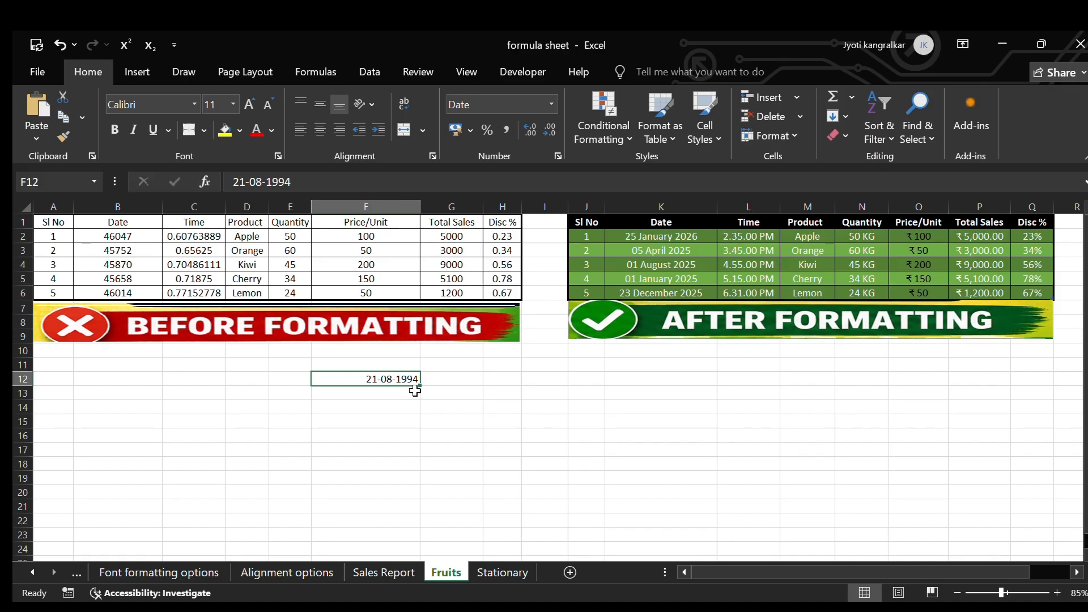
{"action": "left_click", "coordinate": [552, 110]}
{"action": "left_click", "coordinate": [537, 324]}
- Demonstrate the Time format on F12, ending with the cell formatted as Percentage
{"action": "left_click", "coordinate": [551, 105]}
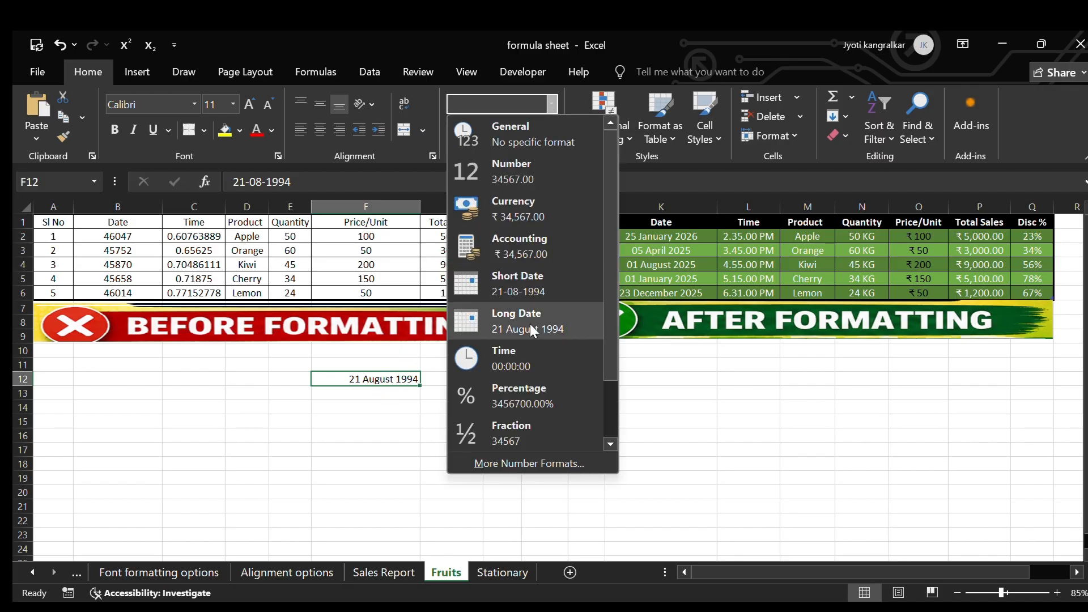
{"action": "left_click", "coordinate": [533, 363]}
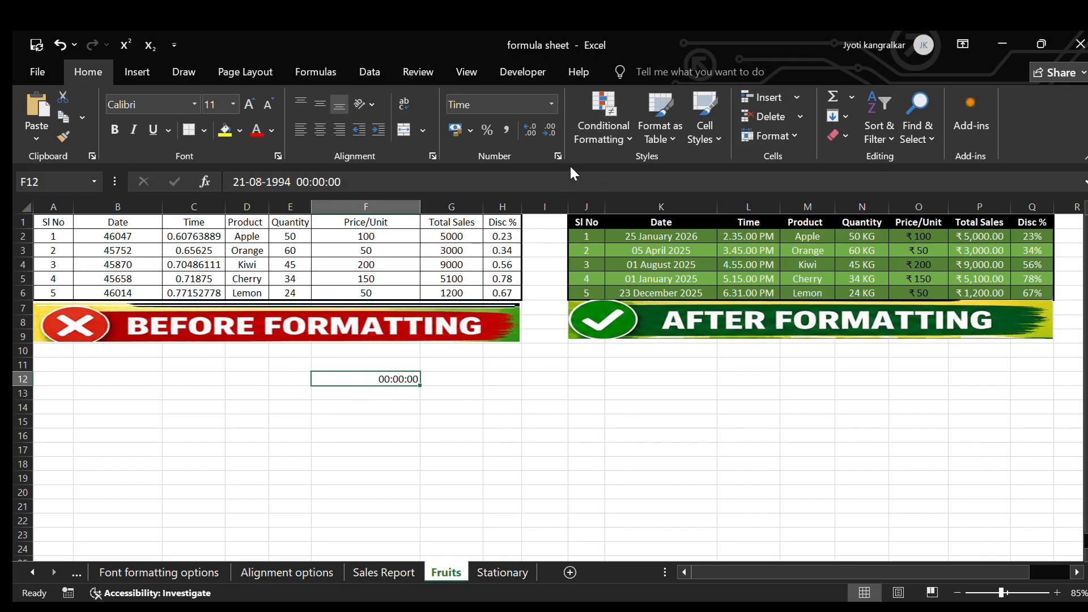
{"action": "left_click", "coordinate": [551, 105]}
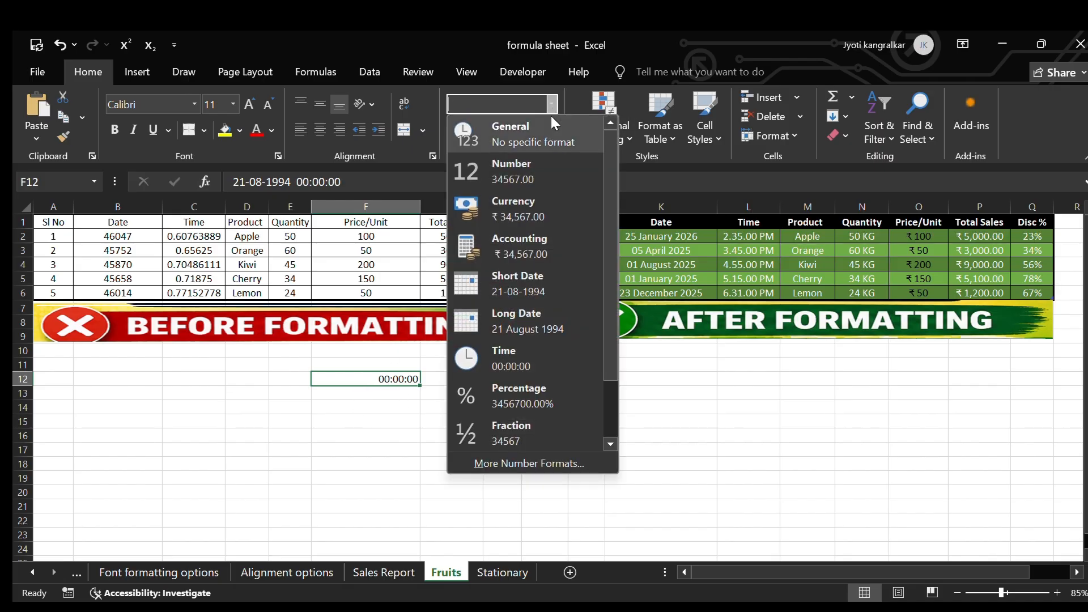
{"action": "left_click", "coordinate": [517, 399]}
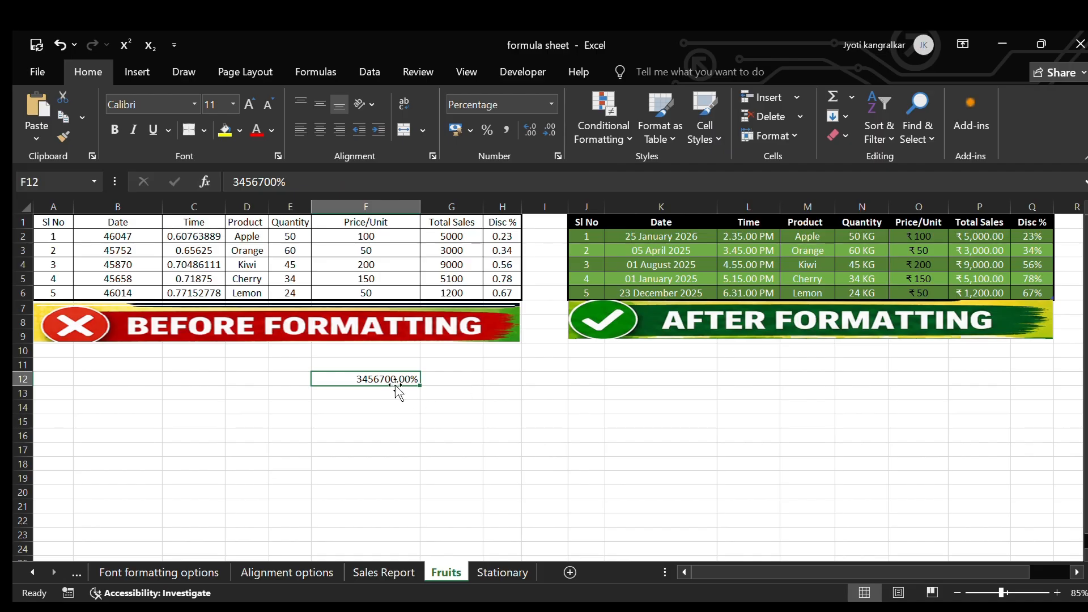
- Enter the decimal value 45.67 in cell F14 and select that cell
{"action": "left_click", "coordinate": [554, 110]}
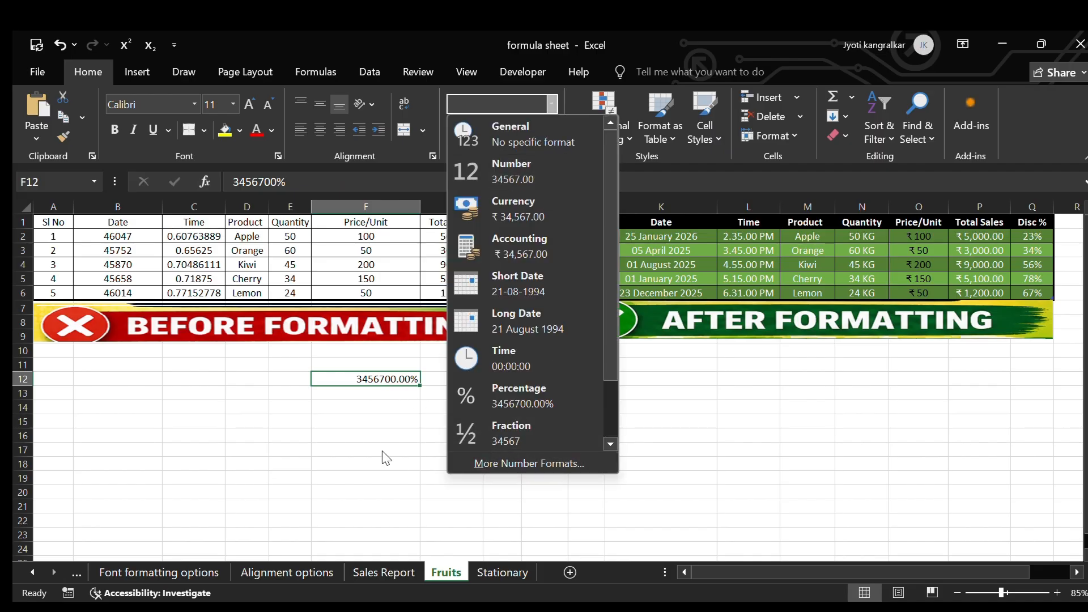
{"action": "left_click", "coordinate": [383, 433]}
{"action": "left_click", "coordinate": [374, 412]}
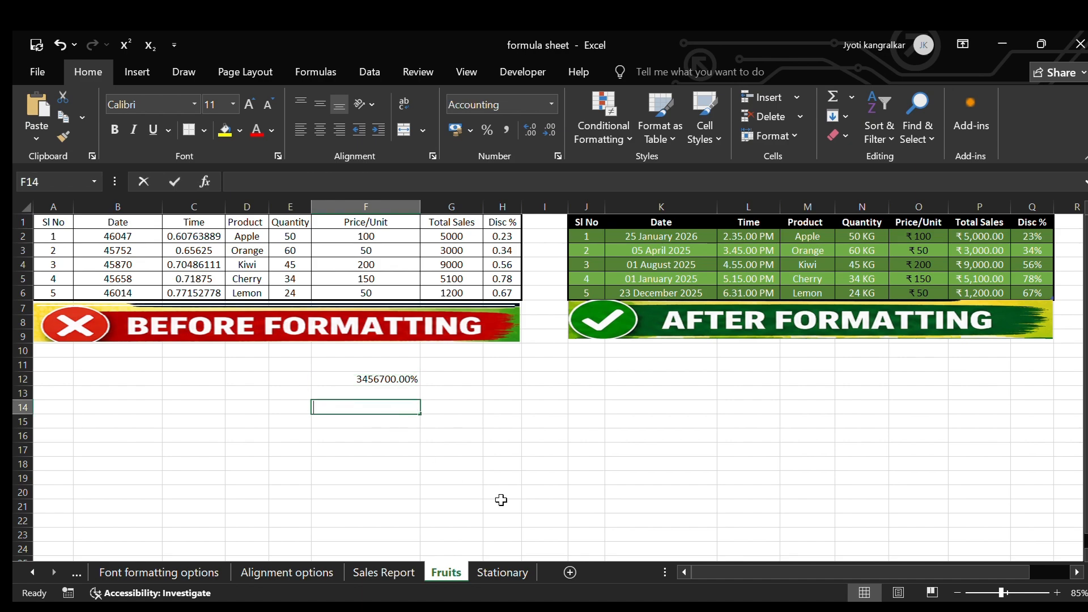
{"action": "type", "text": "45.67"}
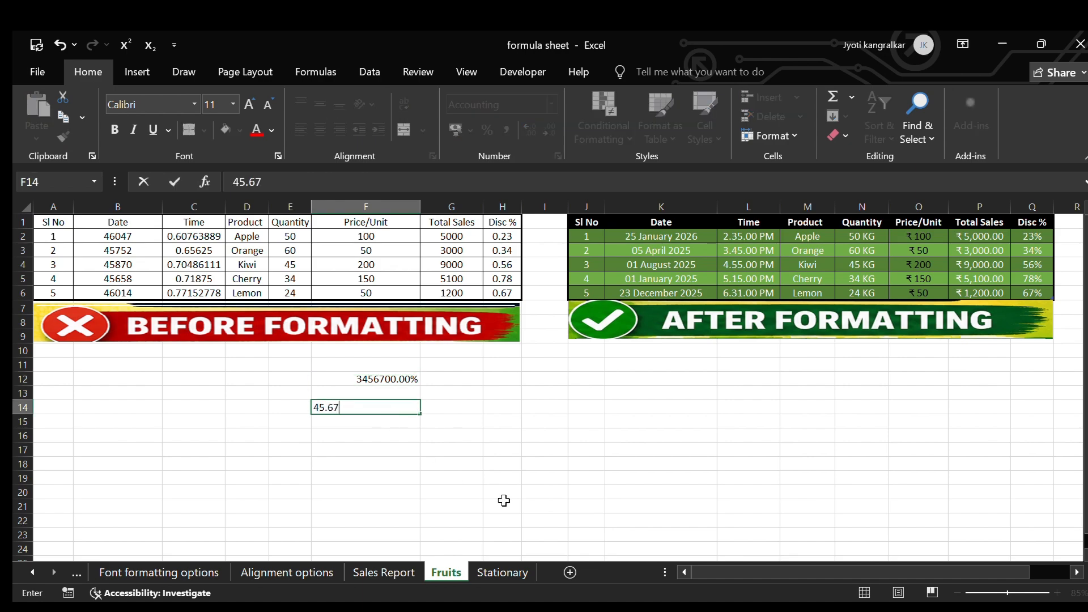
{"action": "left_click", "coordinate": [394, 450]}
{"action": "left_click", "coordinate": [408, 403]}
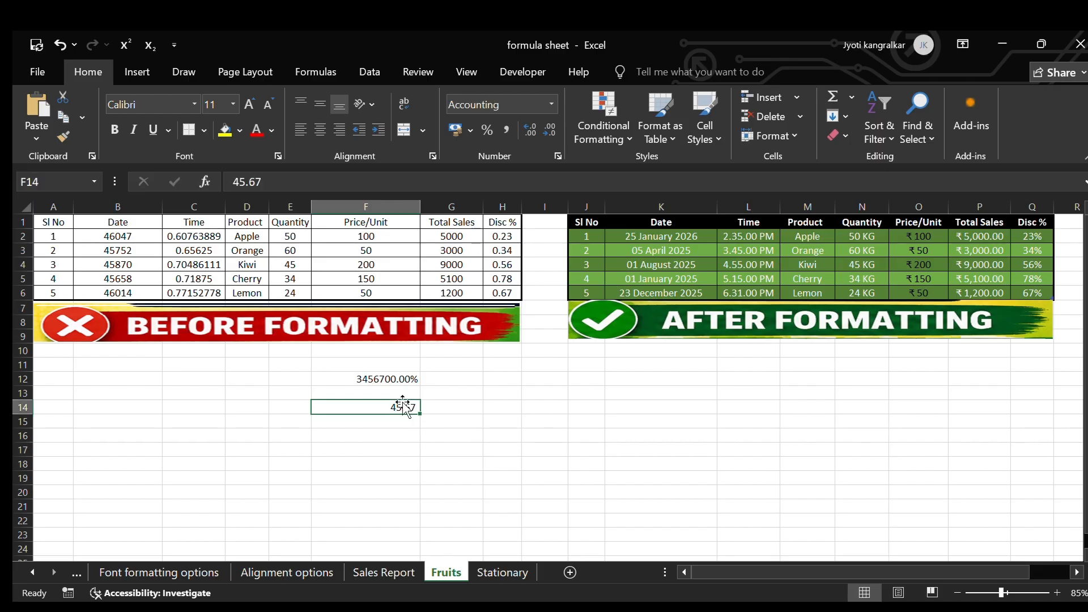
- Apply the Fraction format to the decimal value in F14
{"action": "left_click", "coordinate": [550, 105]}
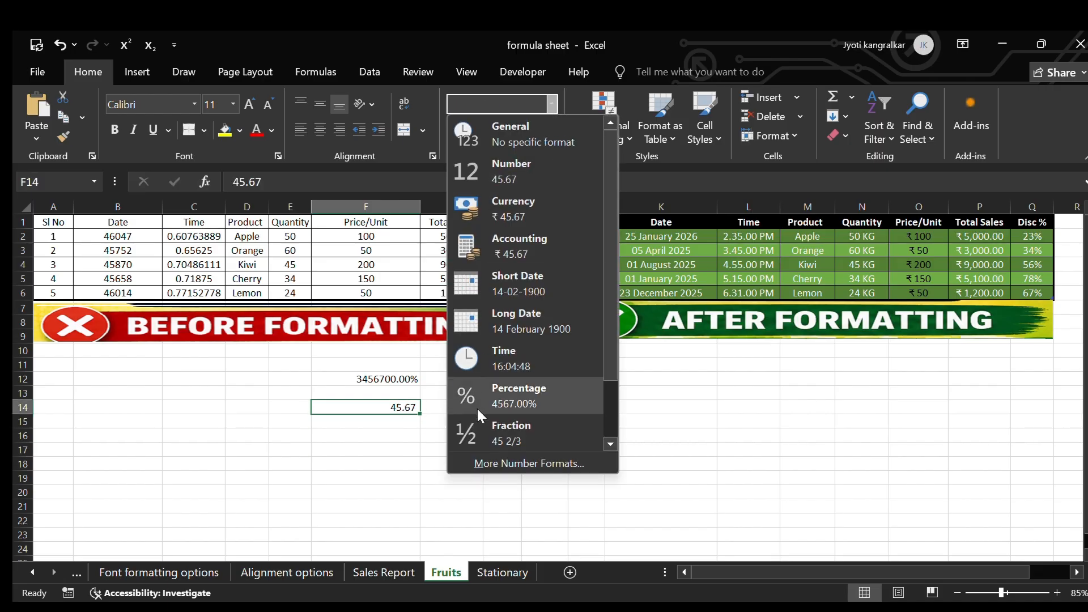
{"action": "left_click", "coordinate": [508, 433]}
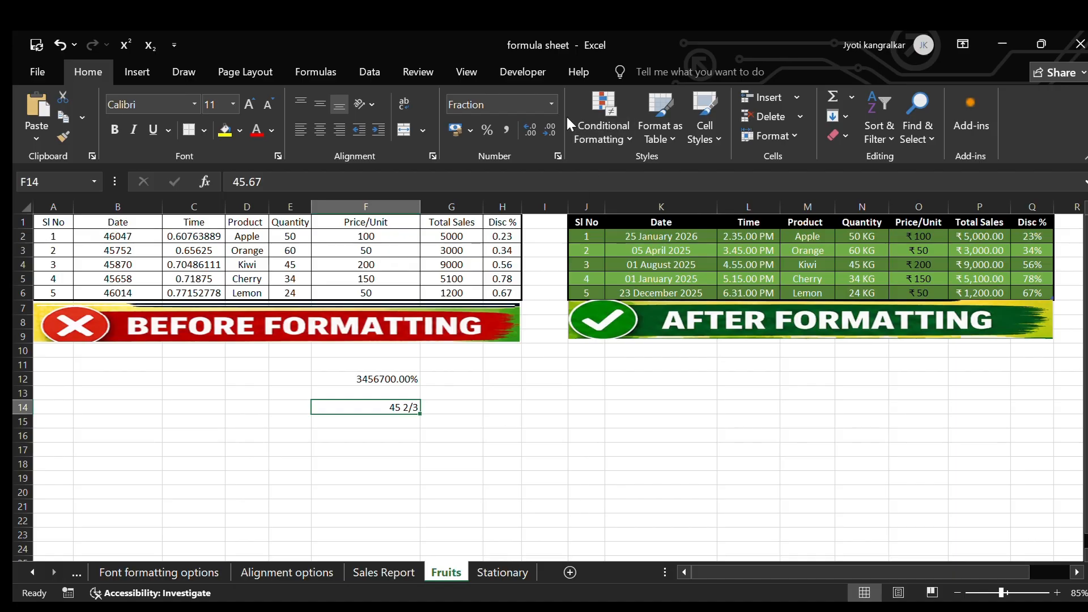
{"action": "left_click", "coordinate": [550, 105]}
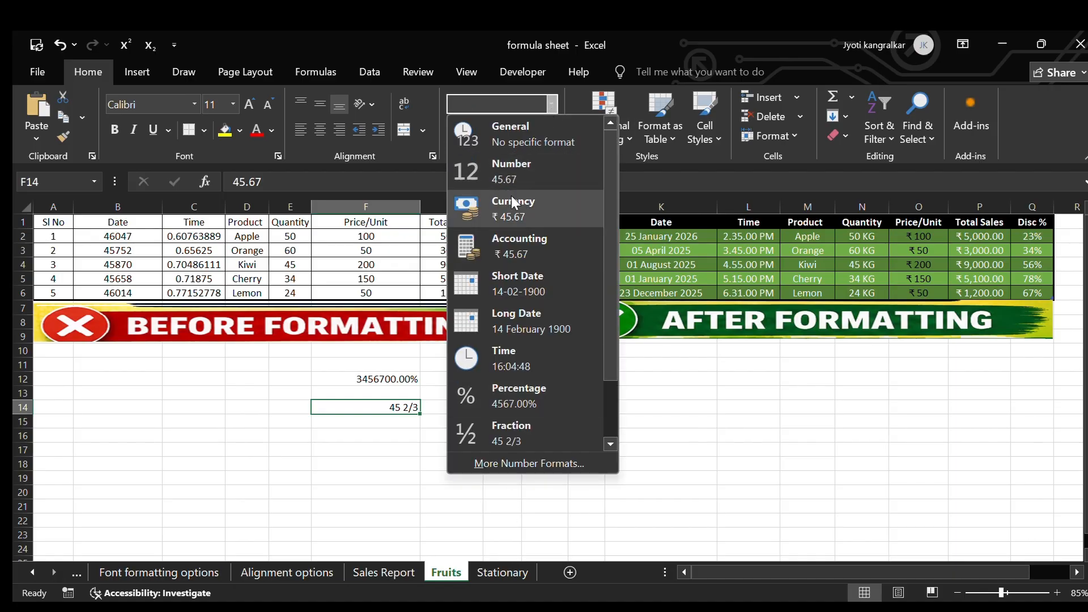
{"action": "left_click", "coordinate": [649, 415]}
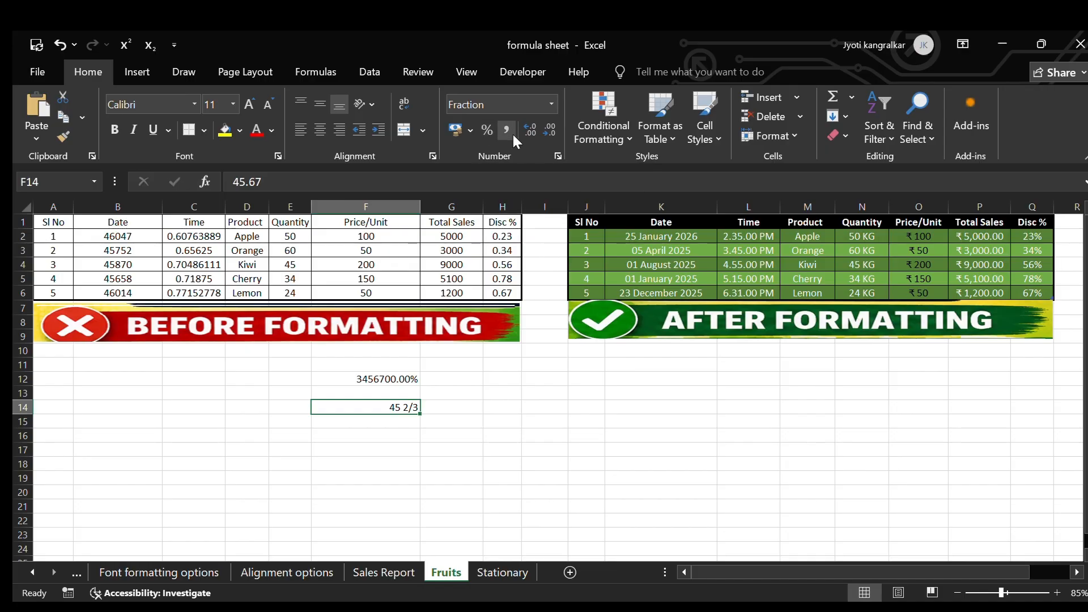
- Clear the sample values from column F below the unformatted table, starting at F12
{"action": "left_click", "coordinate": [389, 534]}
{"action": "left_click_drag", "start_coordinate": [394, 371], "coordinate": [403, 454]}
{"action": "key", "text": "Delete"}
{"action": "left_click", "coordinate": [376, 393]}
{"action": "double_click", "coordinate": [377, 382]}
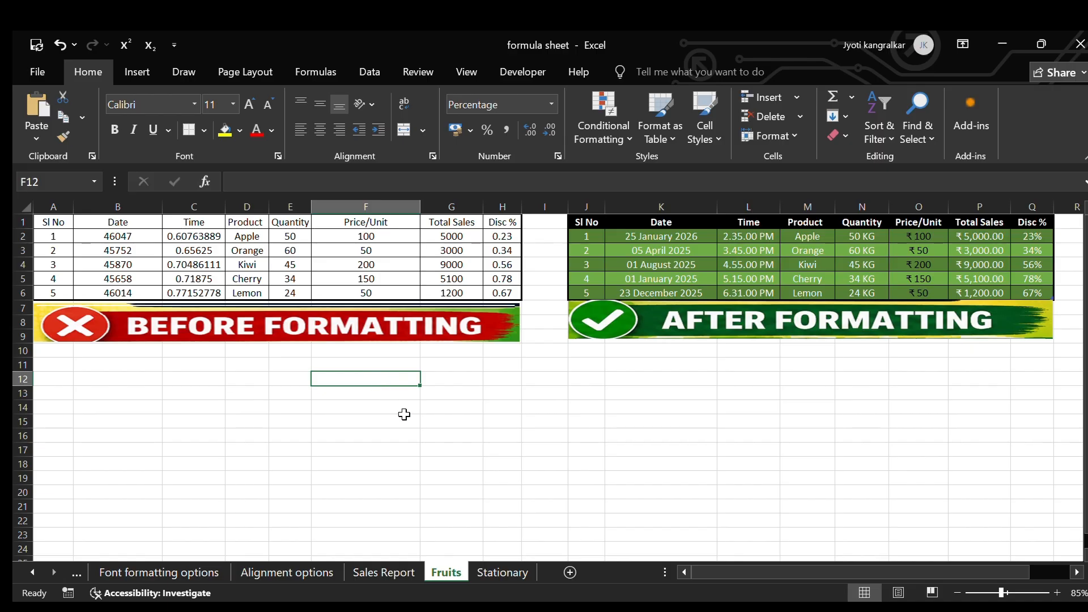
{"action": "type", "text": "1230"}
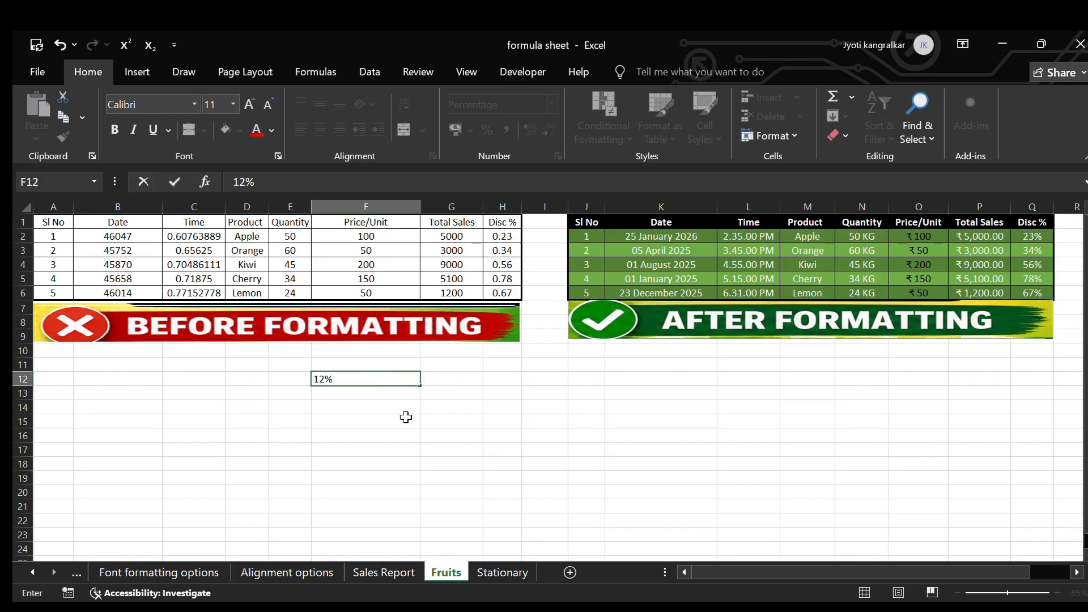
{"action": "type", "text": "0"}
{"action": "left_click", "coordinate": [397, 432]}
{"action": "left_click_drag", "start_coordinate": [380, 376], "coordinate": [416, 429]}
{"action": "key", "text": "Delete"}
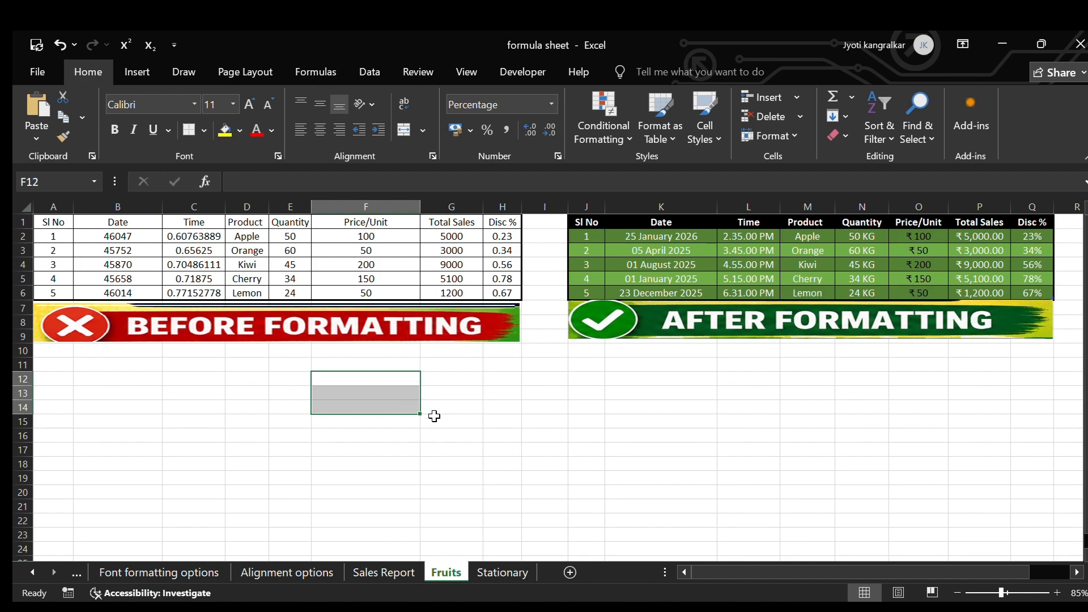
- Enter 12300 in cell K16 below the formatted table and select the cell
{"action": "left_click", "coordinate": [618, 433]}
{"action": "type", "text": "12300"}
{"action": "key", "text": "Return"}
{"action": "left_click", "coordinate": [655, 438]}
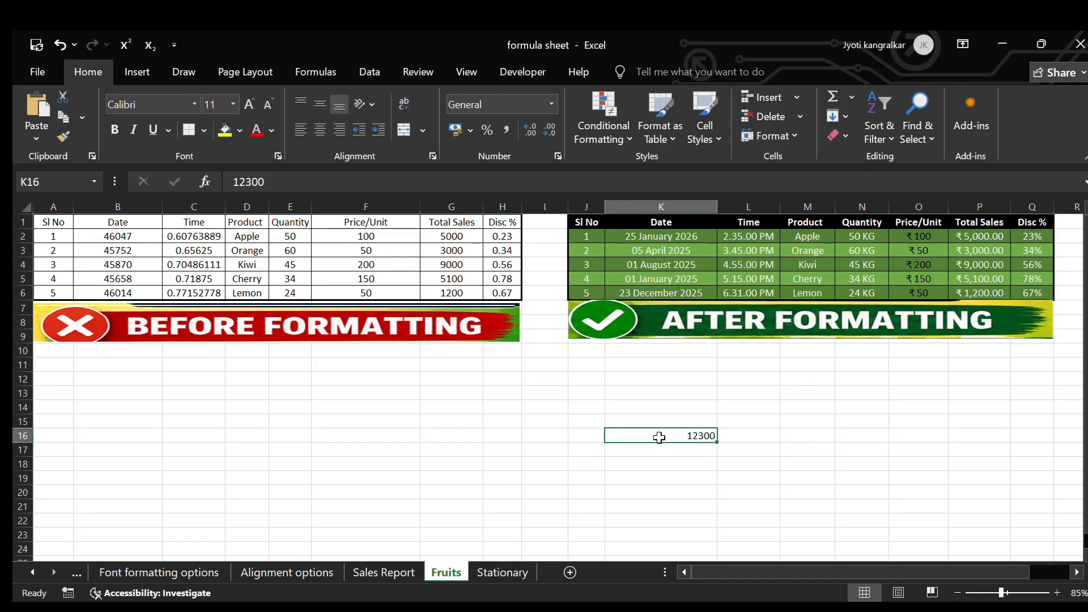
- Apply Comma Style to K16 and increase its display to four decimal places
{"action": "left_click", "coordinate": [509, 130]}
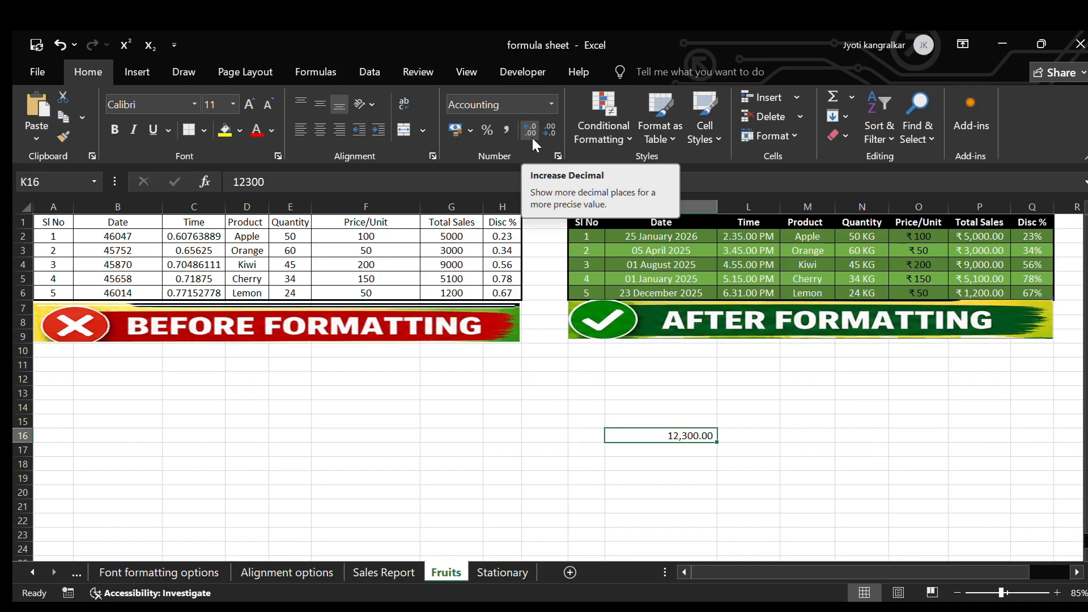
{"action": "left_click", "coordinate": [532, 139]}
{"action": "left_click", "coordinate": [531, 140]}
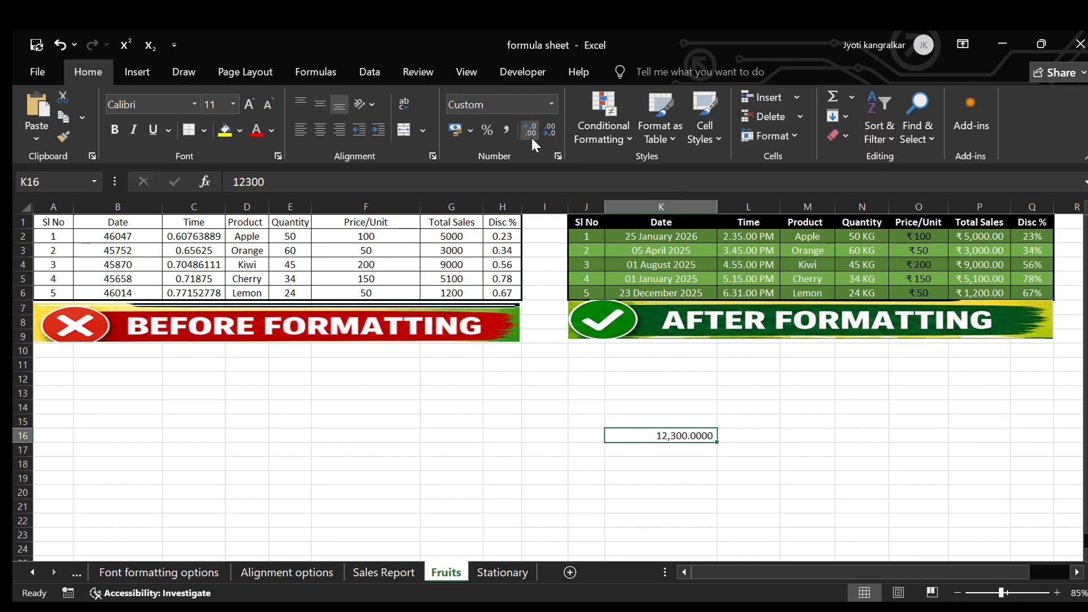
- Decrease K16's display to one decimal place and clear its value
{"action": "left_click", "coordinate": [550, 132]}
{"action": "left_click", "coordinate": [549, 131]}
{"action": "left_click", "coordinate": [549, 131]}
{"action": "left_click", "coordinate": [699, 461]}
{"action": "left_click", "coordinate": [697, 434]}
{"action": "key", "text": "Delete"}
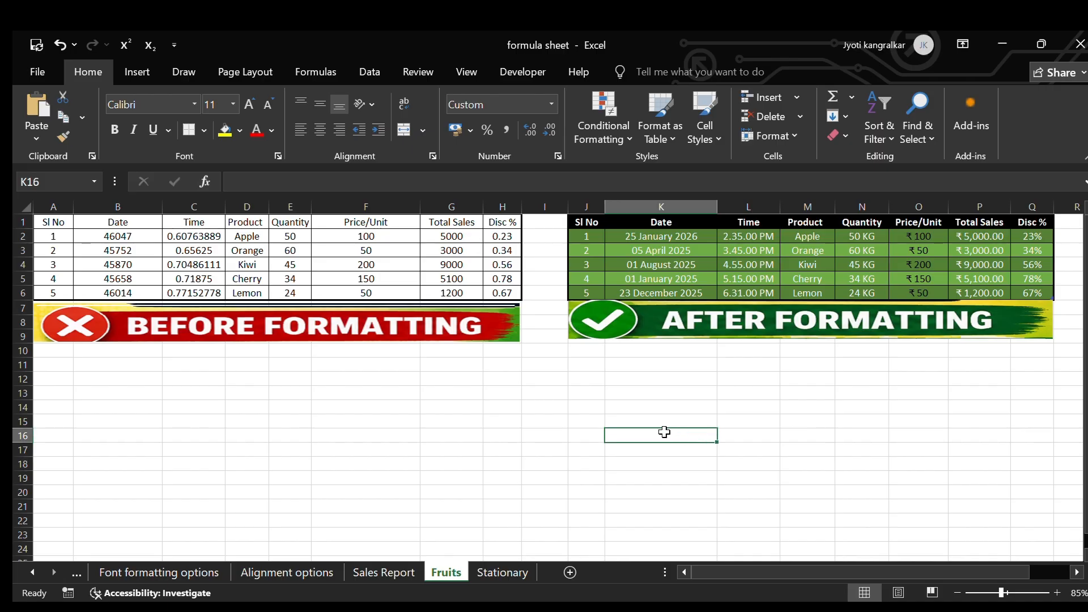
- Examine the Number, Currency, Accounting, Date and Time options in Format Cells for the empty cell K14, and close without applying
{"action": "key", "text": "Up"}
{"action": "key", "text": "Up"}
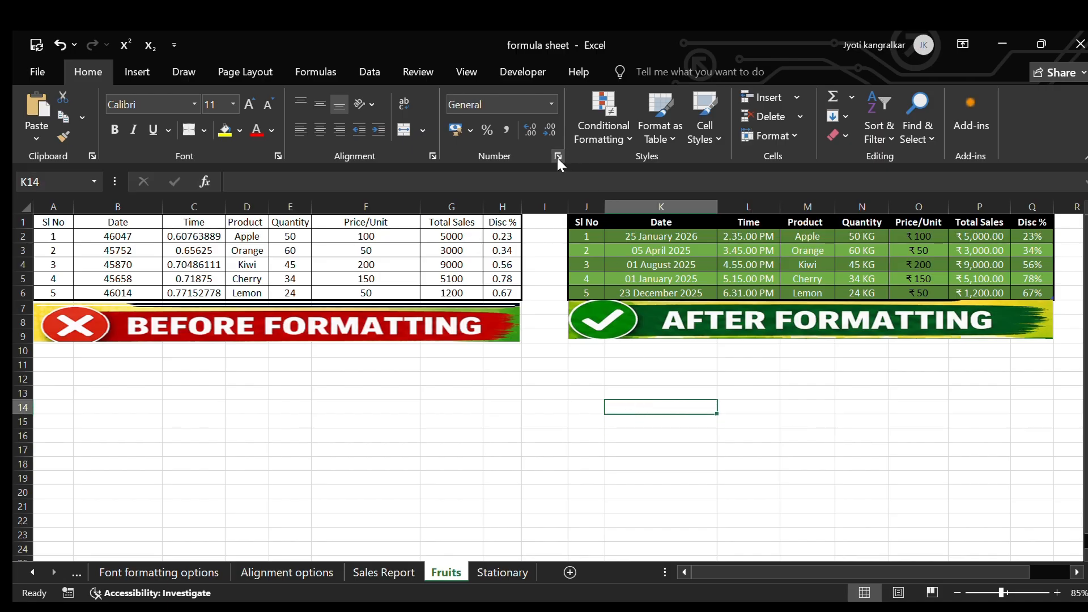
{"action": "left_click", "coordinate": [558, 156]}
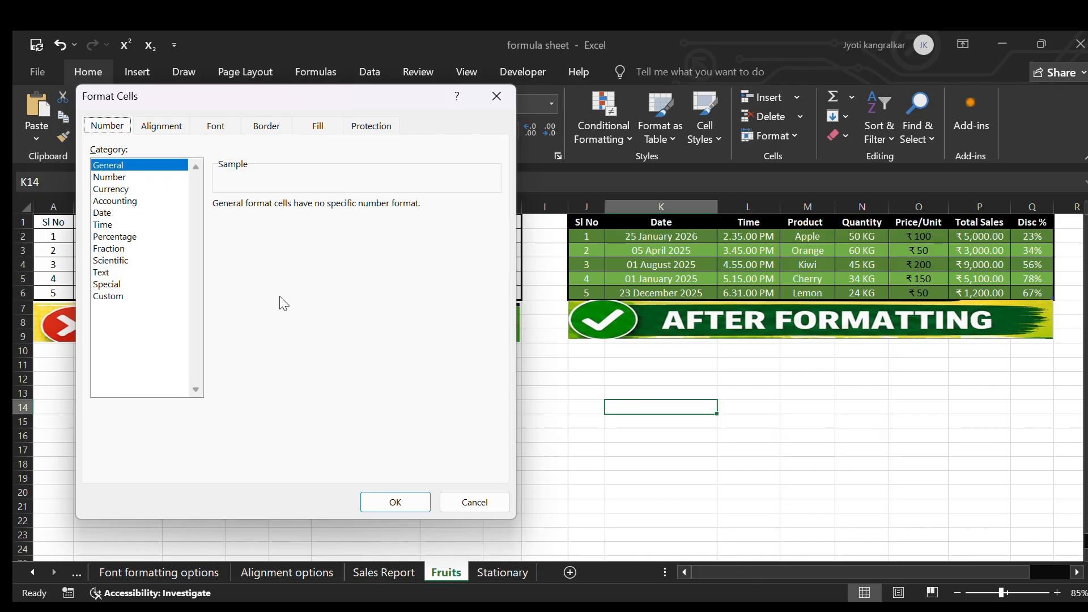
{"action": "left_click", "coordinate": [127, 177]}
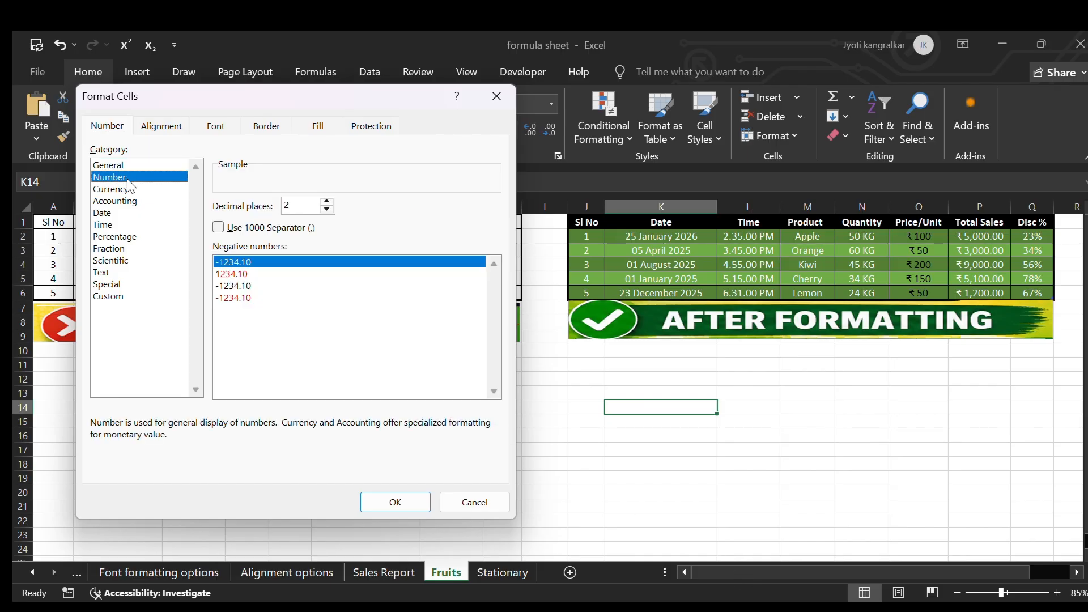
{"action": "left_click", "coordinate": [151, 190]}
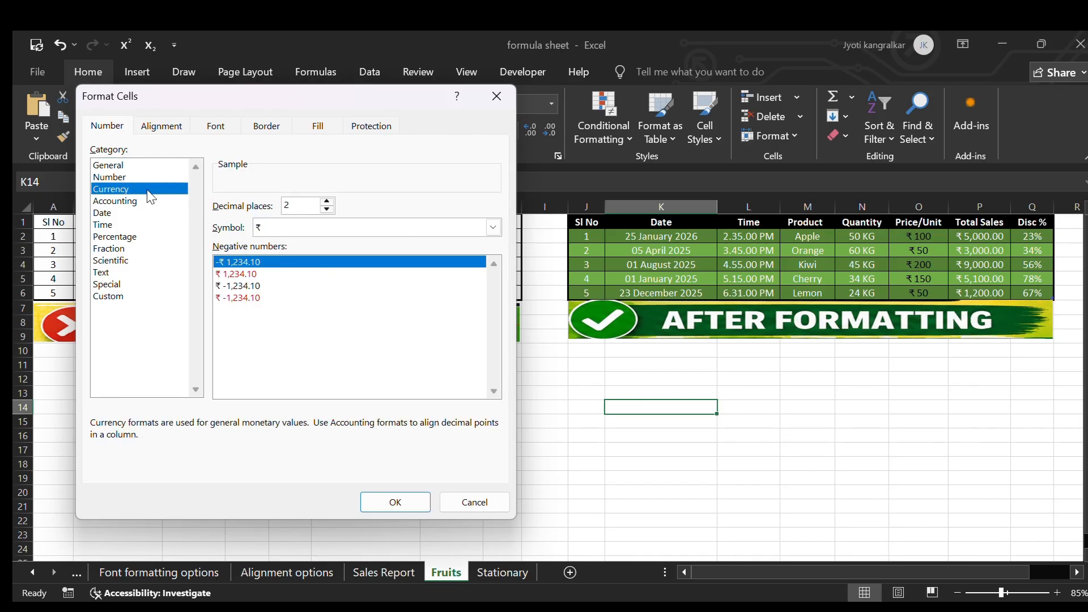
{"action": "left_click", "coordinate": [151, 202]}
{"action": "left_click", "coordinate": [136, 214]}
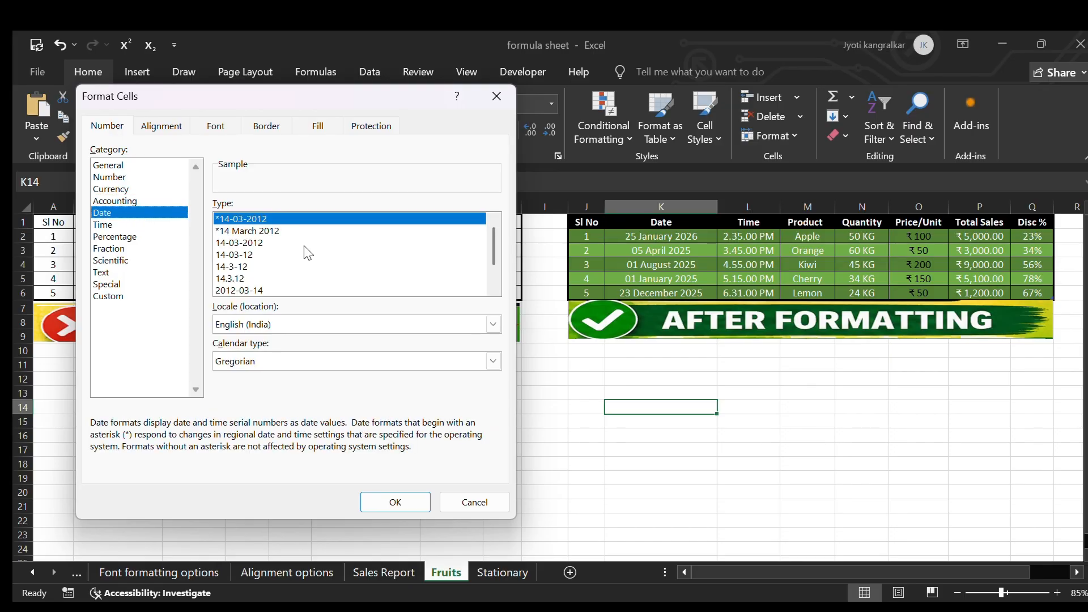
{"action": "left_click", "coordinate": [136, 226]}
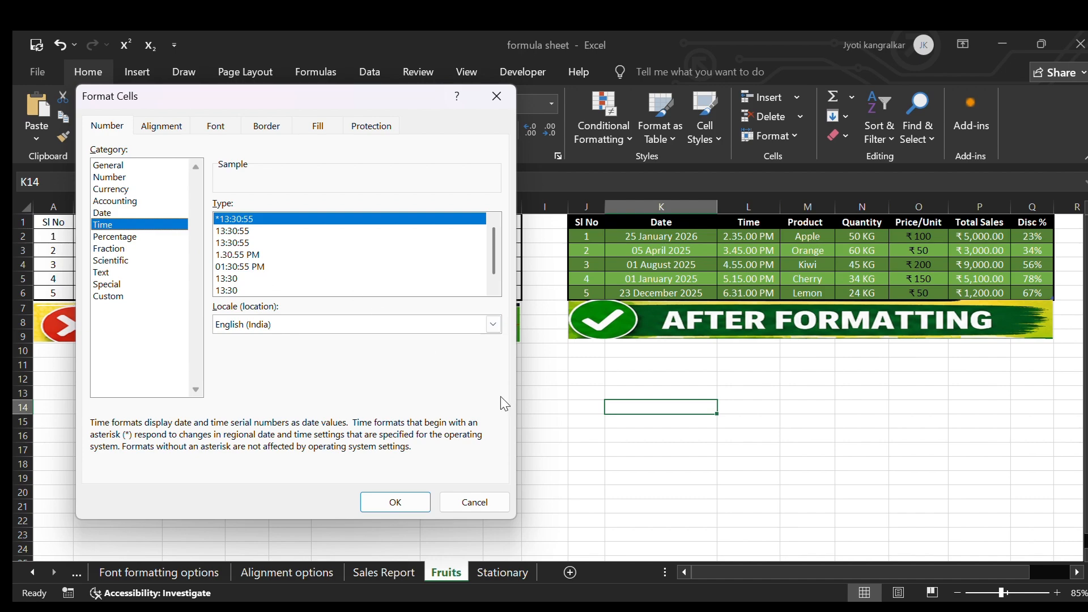
{"action": "left_click", "coordinate": [477, 502]}
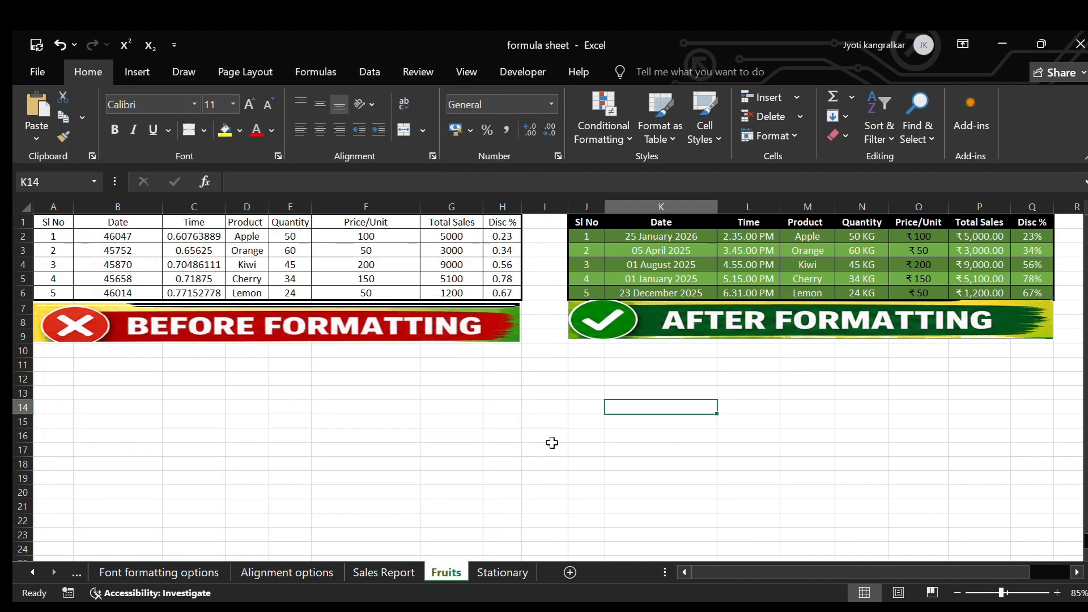
- Insert the current time as a fixed value in K16 and select the cell
{"action": "left_click", "coordinate": [619, 449]}
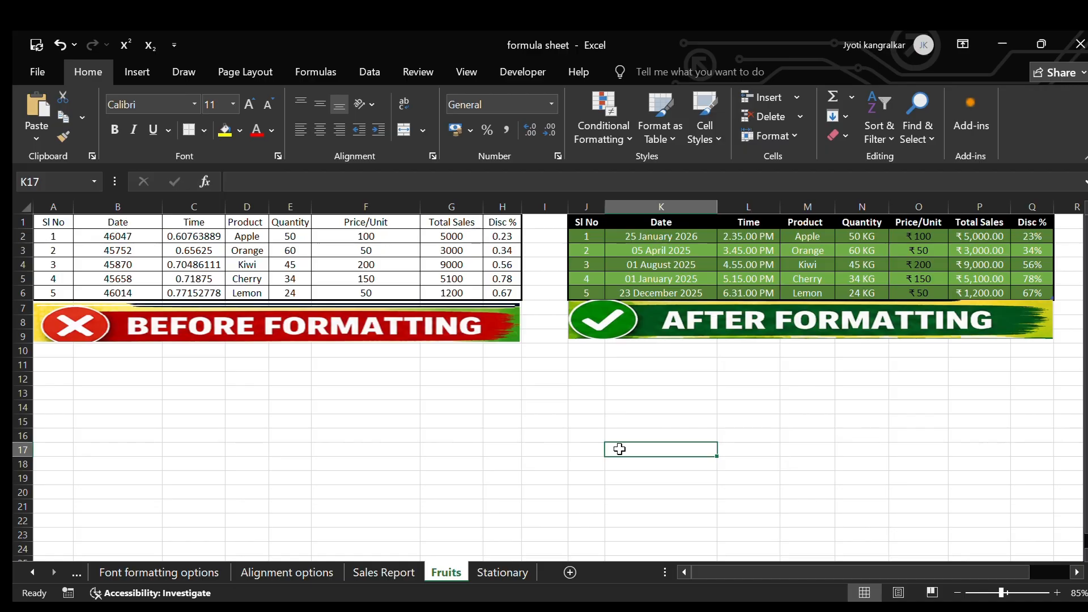
{"action": "double_click", "coordinate": [619, 449]}
{"action": "left_click", "coordinate": [676, 435]}
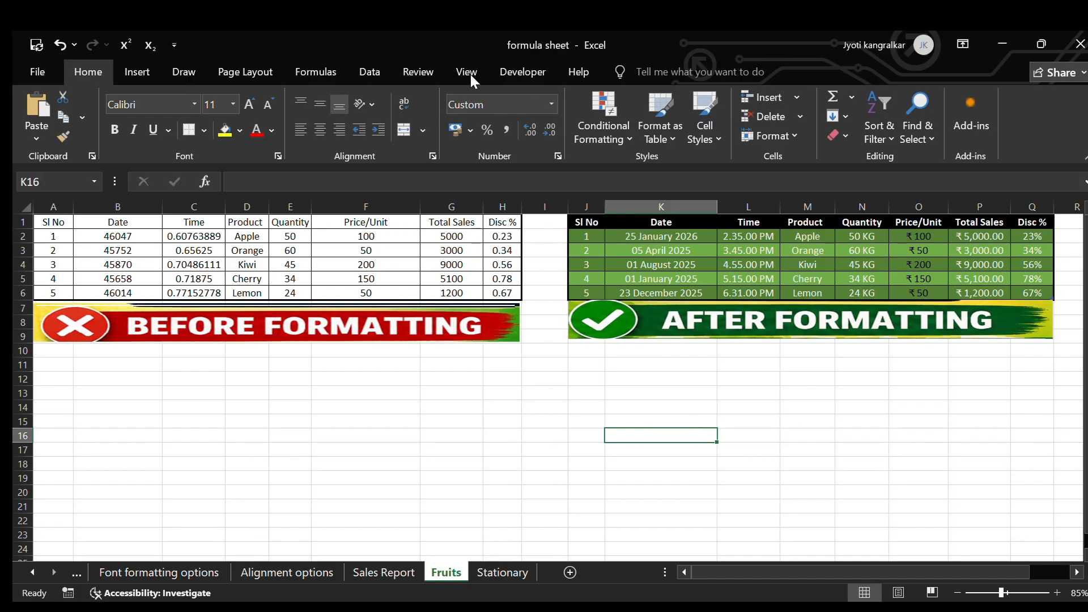
{"action": "key", "text": "ctrl+shift+semicolon"}
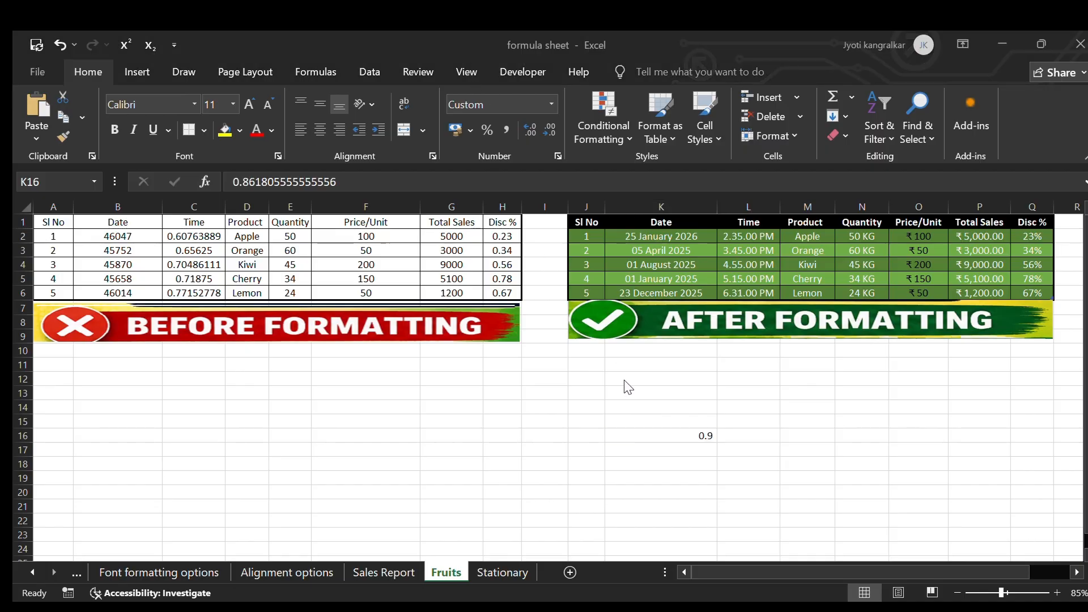
{"action": "left_click", "coordinate": [672, 436]}
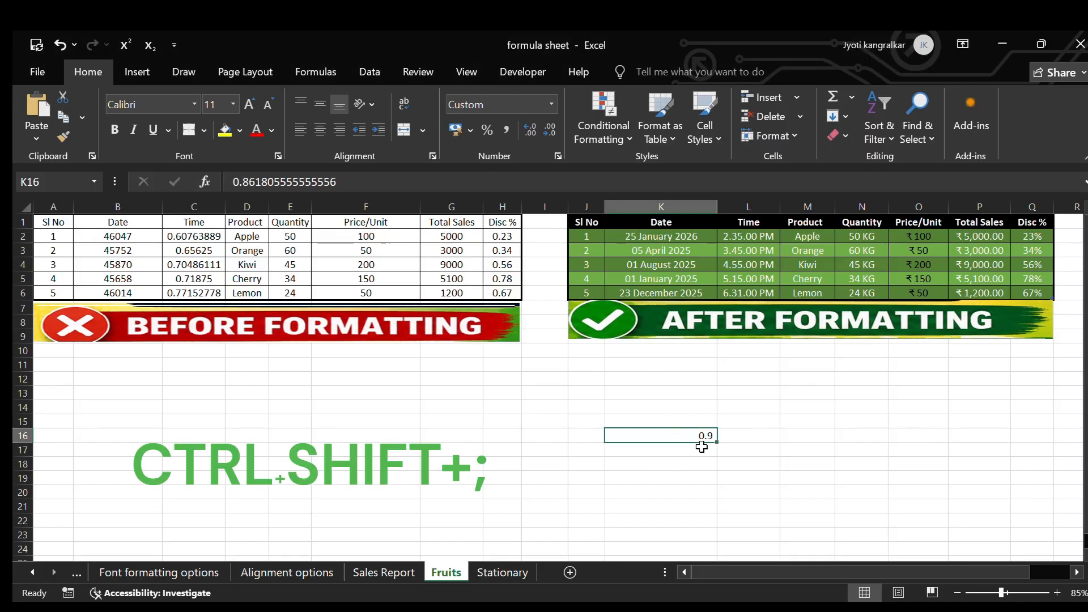
- Try Short Date on K16, and set its number format to the Time type 1.30.55 PM
{"action": "left_click", "coordinate": [549, 104]}
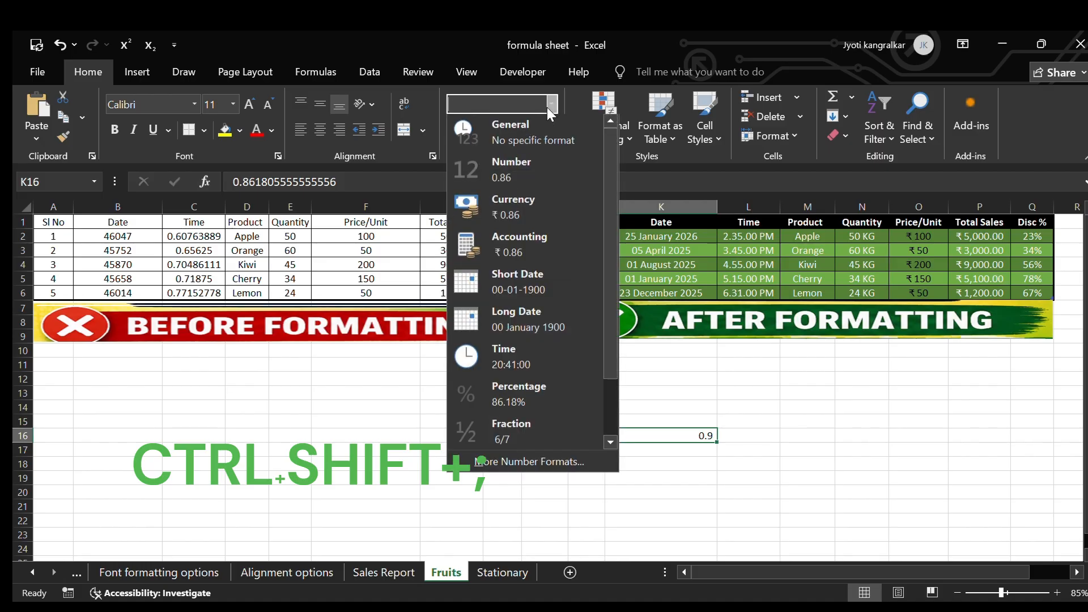
{"action": "left_click", "coordinate": [522, 273]}
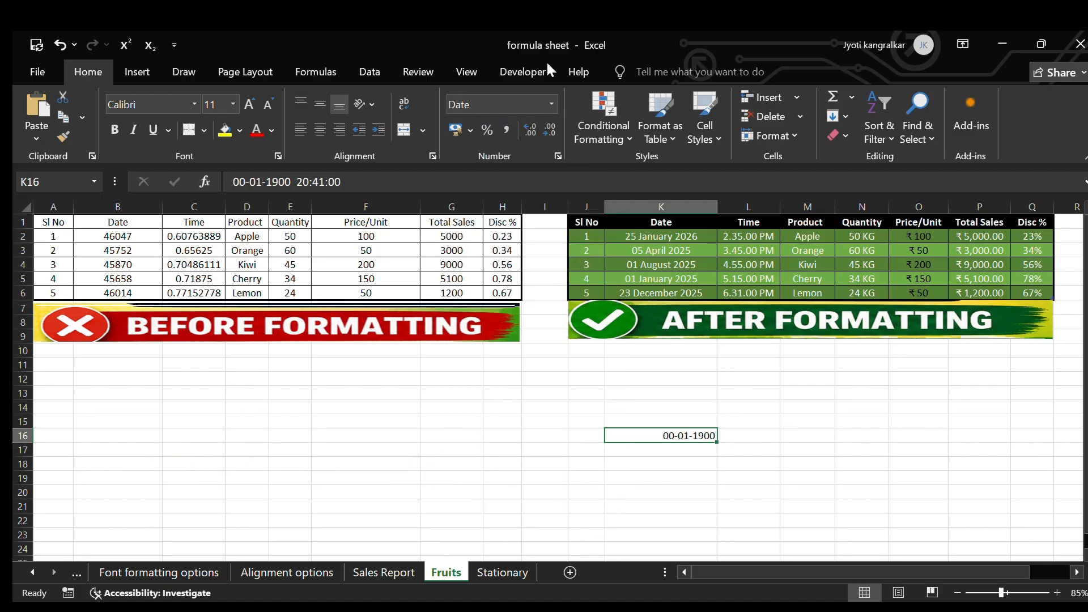
{"action": "left_click", "coordinate": [557, 157]}
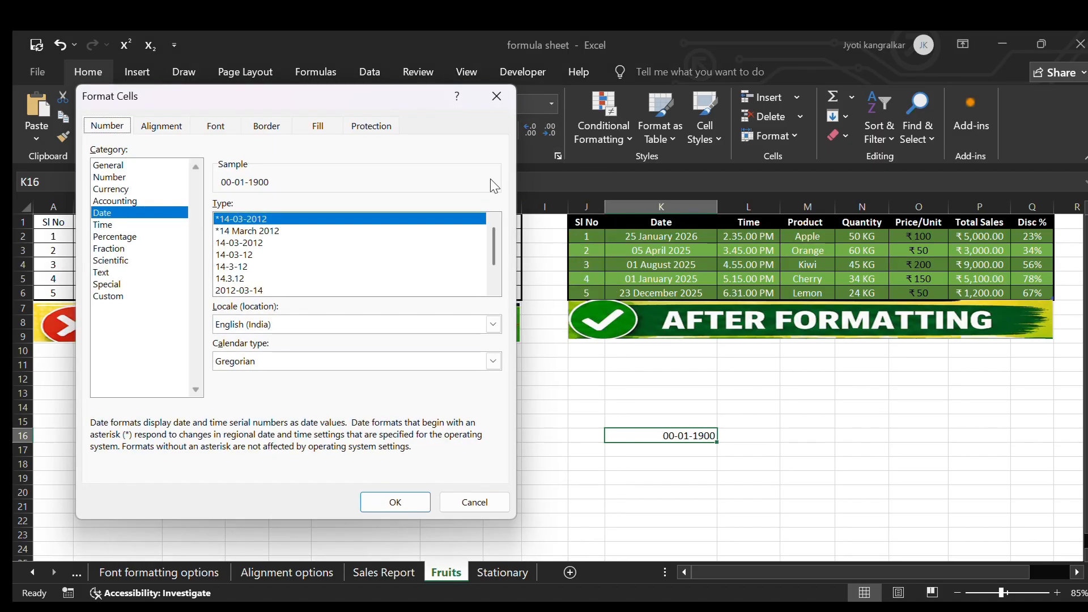
{"action": "left_click", "coordinate": [113, 227]}
{"action": "left_click", "coordinate": [252, 255]}
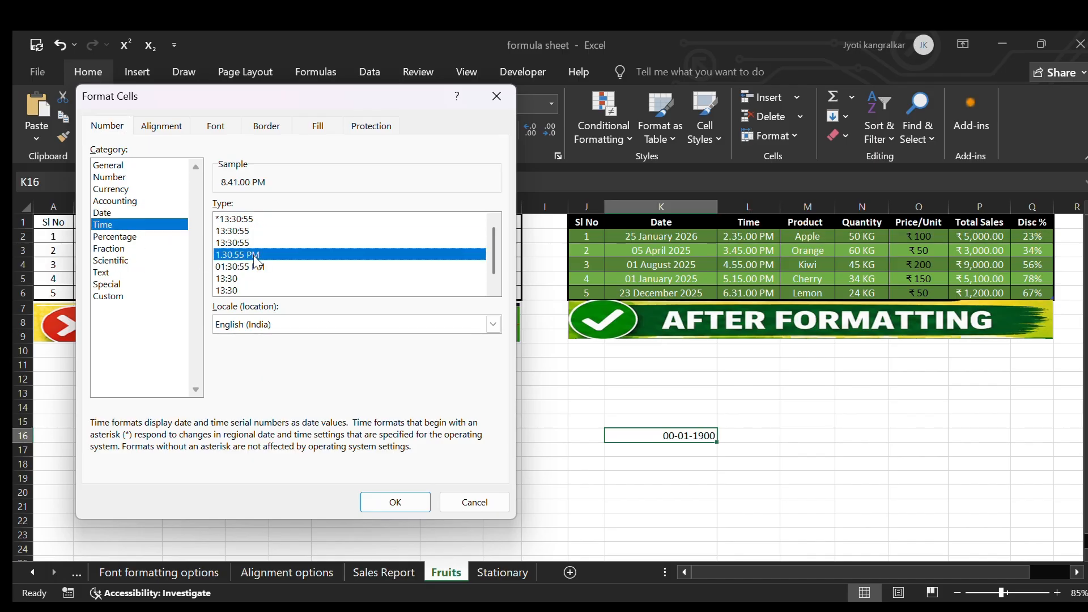
{"action": "left_click", "coordinate": [391, 499]}
{"action": "left_click", "coordinate": [691, 465]}
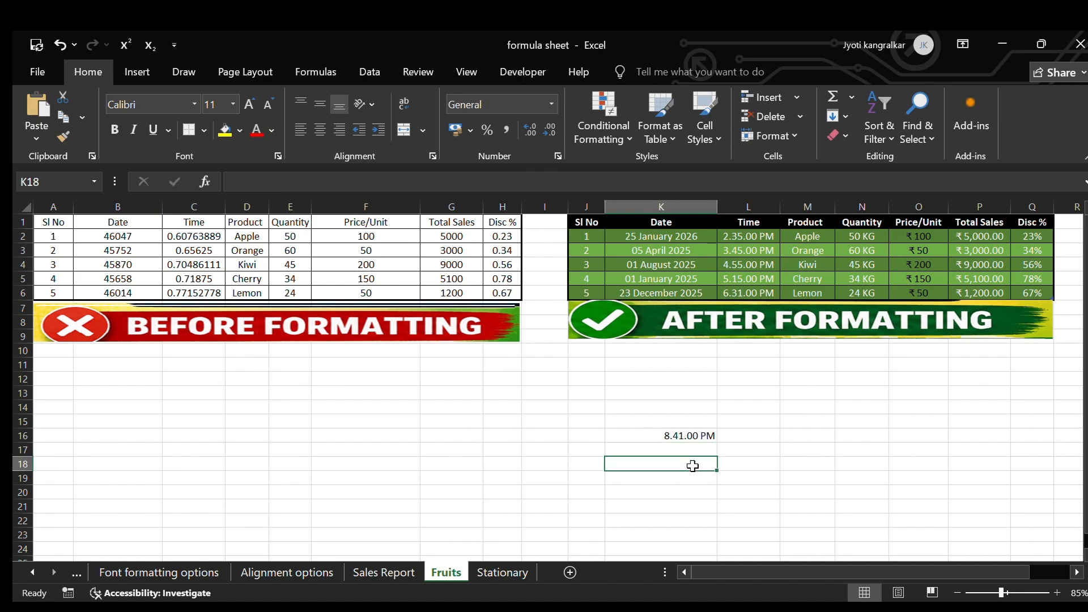
- Examine the Percentage, Fraction, Scientific and Text format options for the time value in K16
{"action": "left_click", "coordinate": [685, 434]}
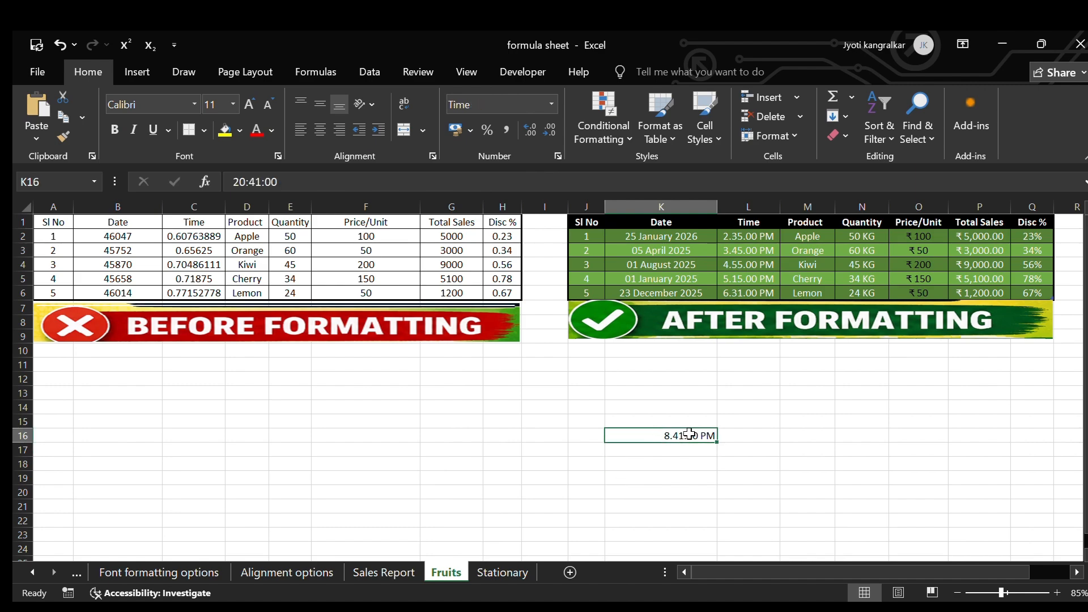
{"action": "left_click", "coordinate": [556, 155]}
{"action": "left_click", "coordinate": [145, 238]}
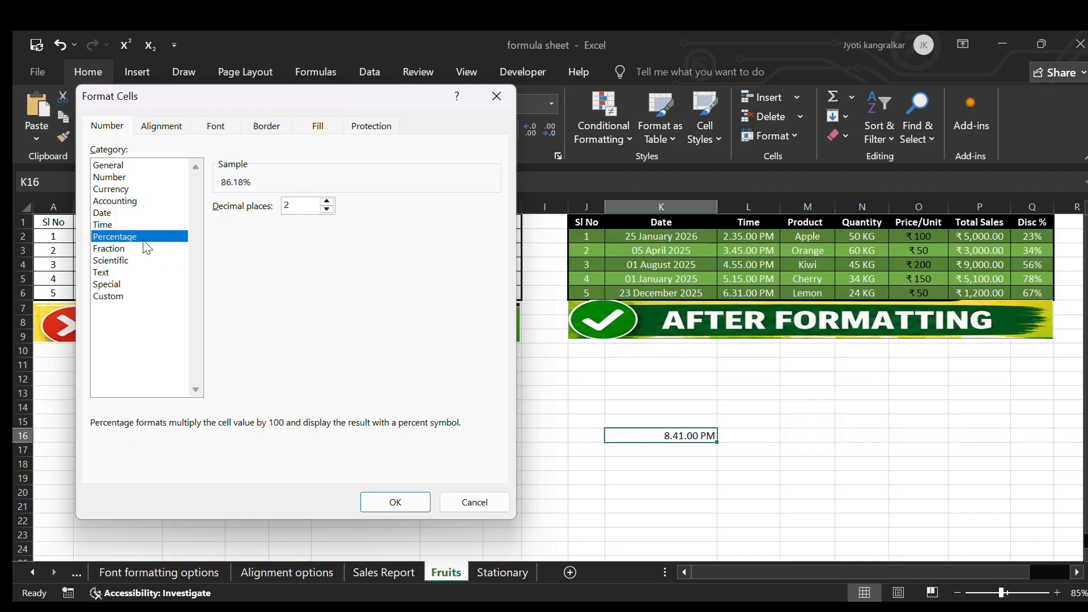
{"action": "left_click", "coordinate": [147, 249]}
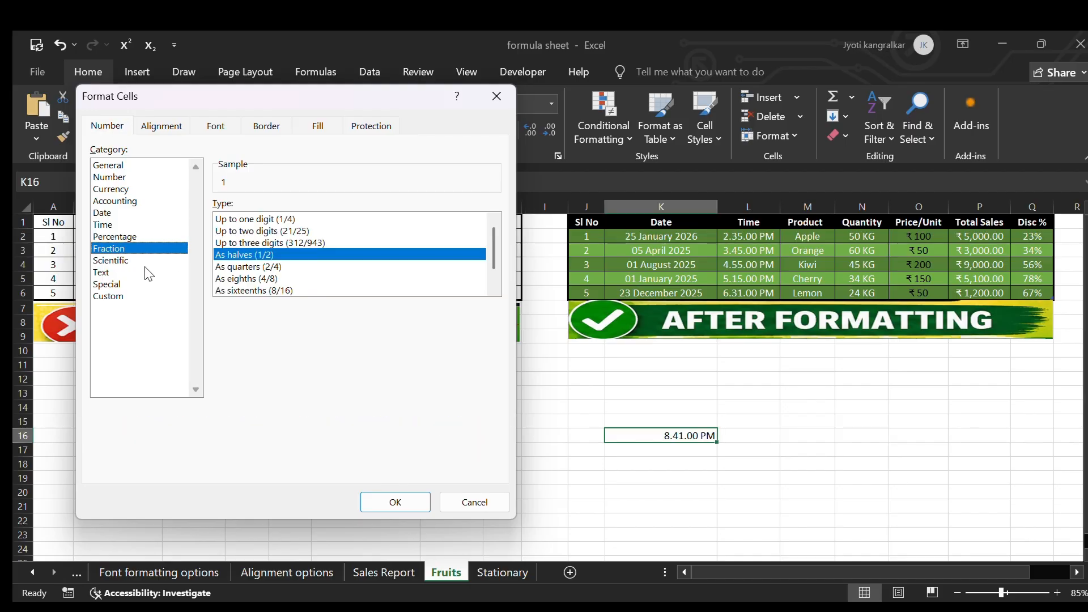
{"action": "left_click", "coordinate": [148, 272]}
{"action": "left_click", "coordinate": [146, 261]}
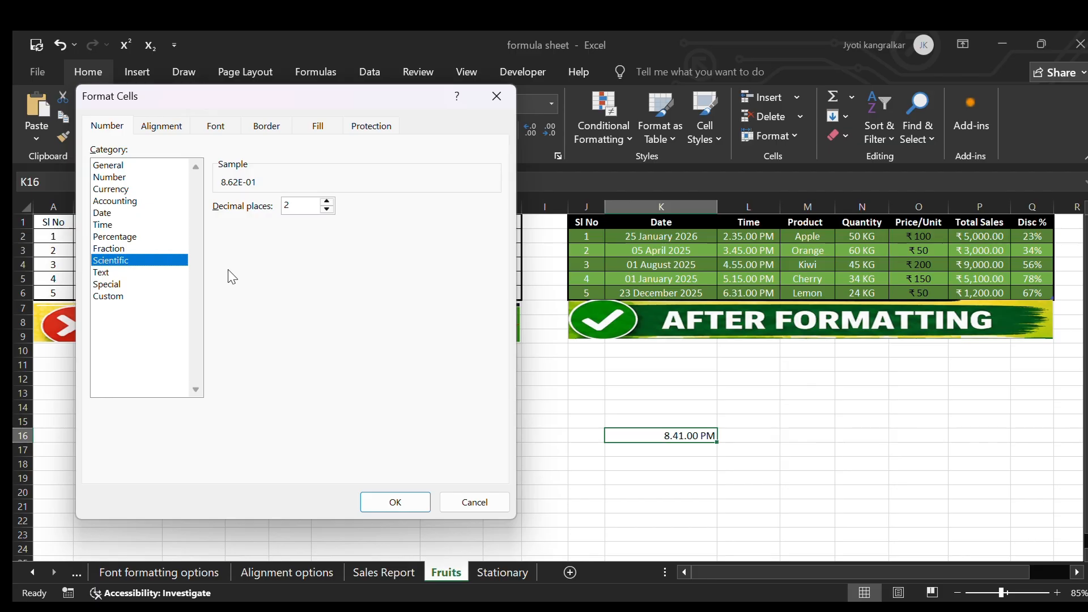
{"action": "left_click", "coordinate": [135, 272]}
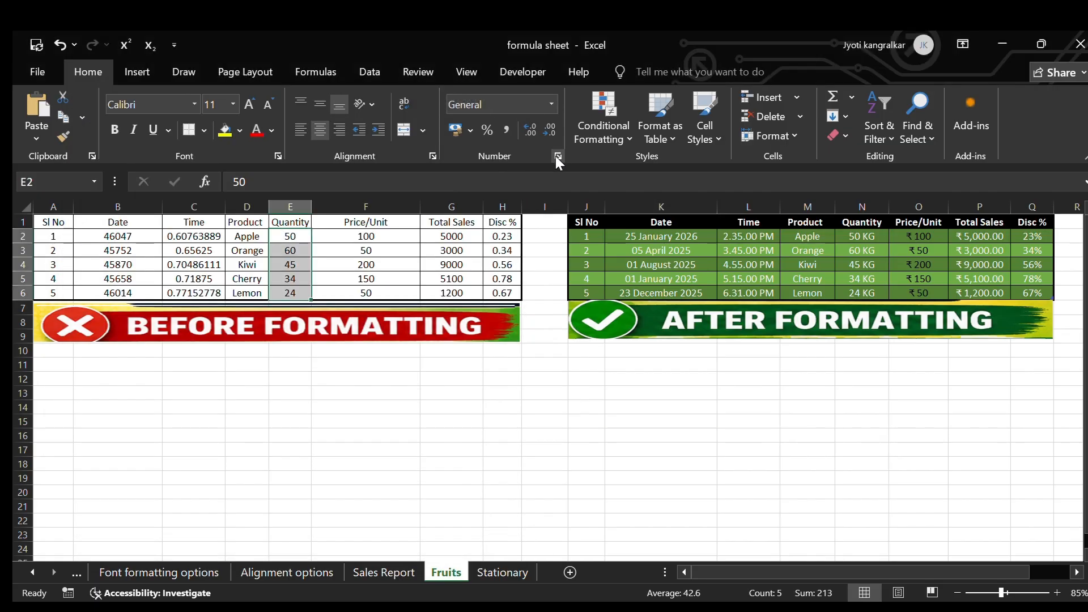
- Browse the Custom format codes for the unformatted Quantity values in E2:E6 and close without applying
{"action": "left_click", "coordinate": [557, 156]}
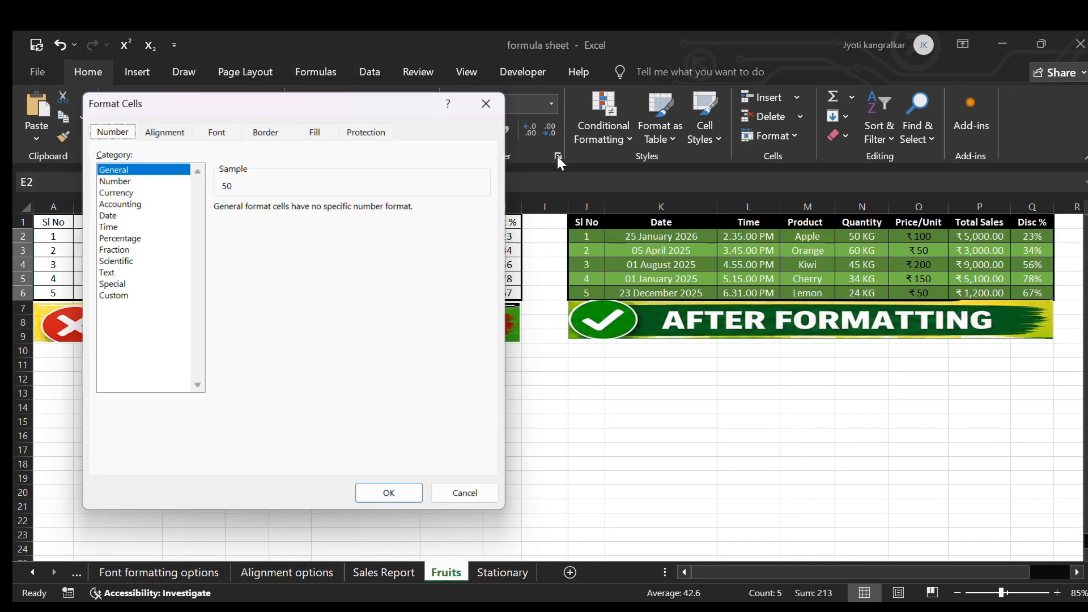
{"action": "left_click", "coordinate": [136, 296]}
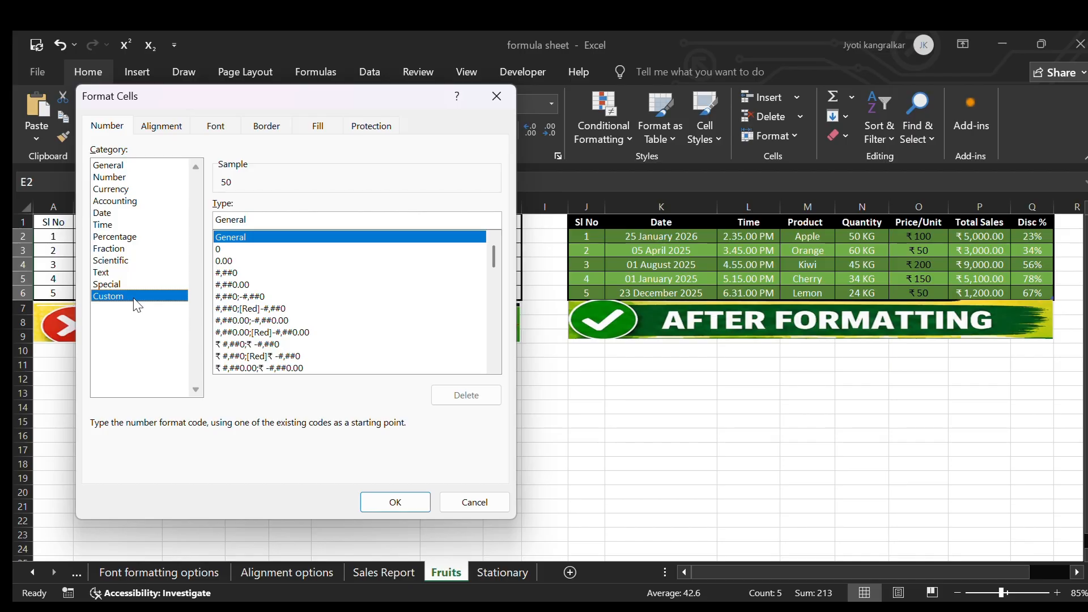
{"action": "left_click", "coordinate": [247, 250]}
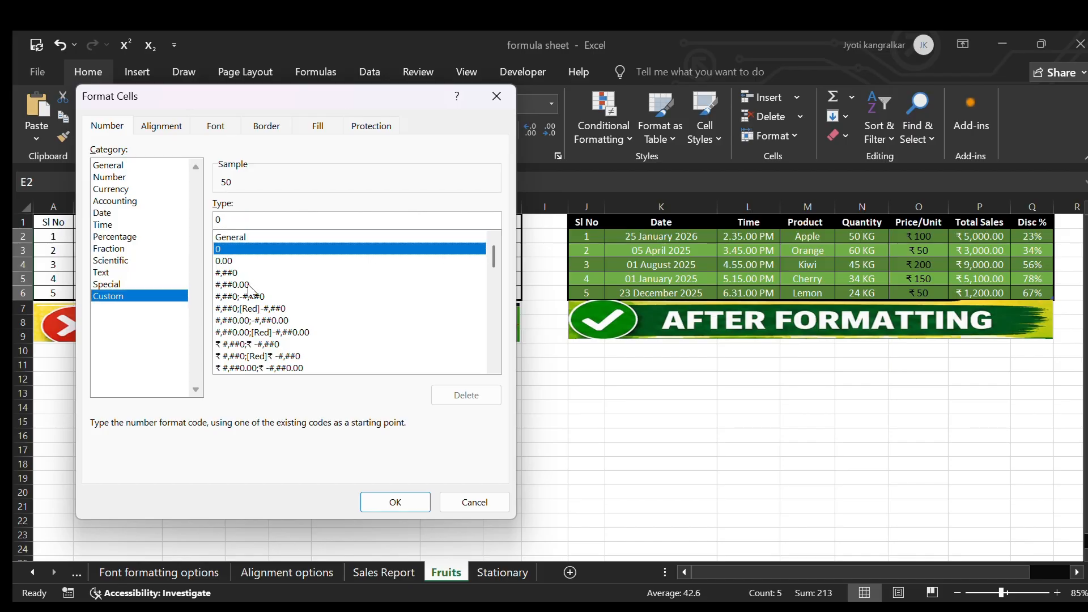
{"action": "scroll", "coordinate": [281, 328], "scroll_direction": "down", "scroll_amount": 7}
{"action": "scroll", "coordinate": [300, 326], "scroll_direction": "down", "scroll_amount": 6}
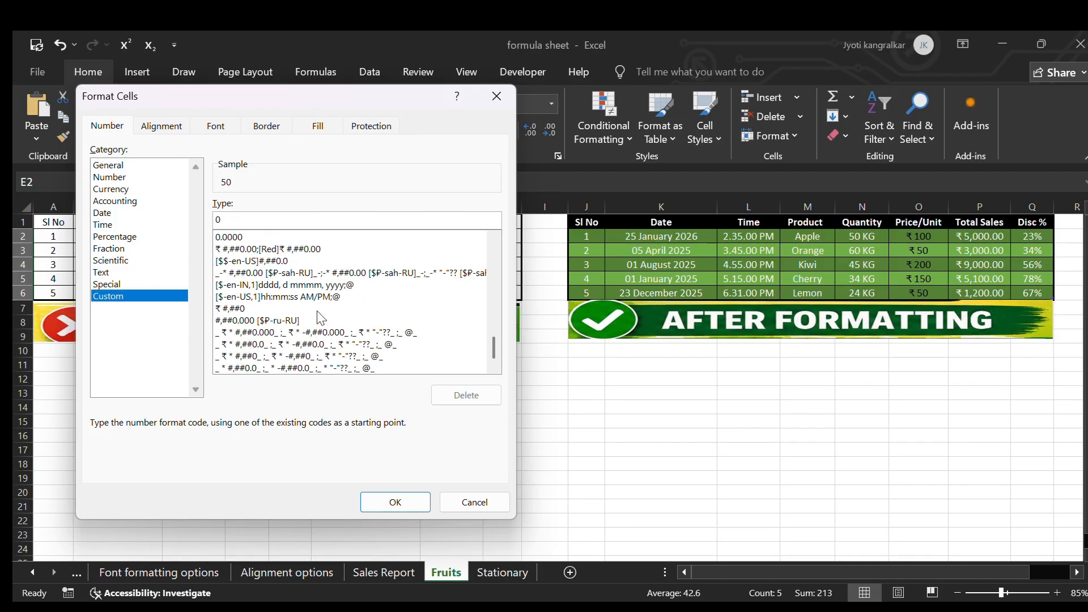
{"action": "left_click", "coordinate": [475, 502]}
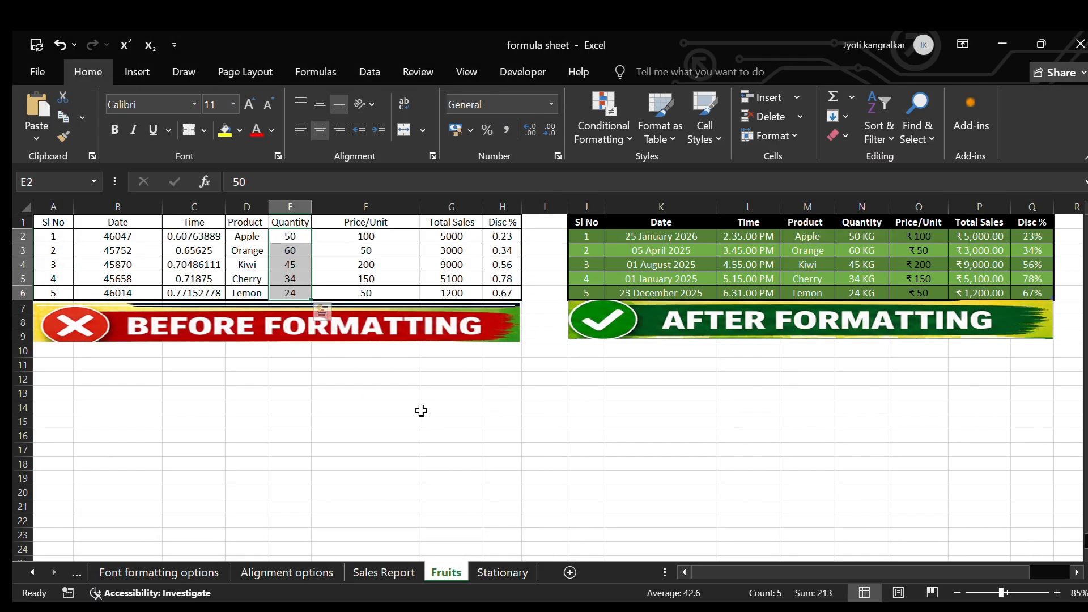
{"action": "left_click", "coordinate": [419, 410]}
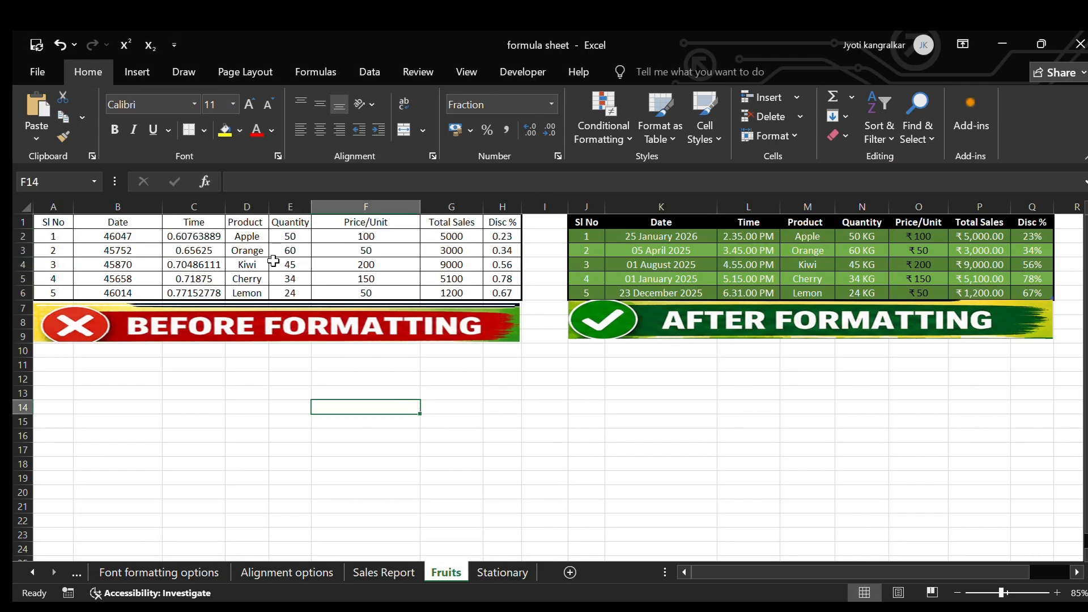
- Examine the underlying values of cells in the formatted table, focusing on the Quantity column
{"action": "left_click", "coordinate": [709, 261]}
{"action": "left_click", "coordinate": [860, 279]}
{"action": "left_click", "coordinate": [919, 264]}
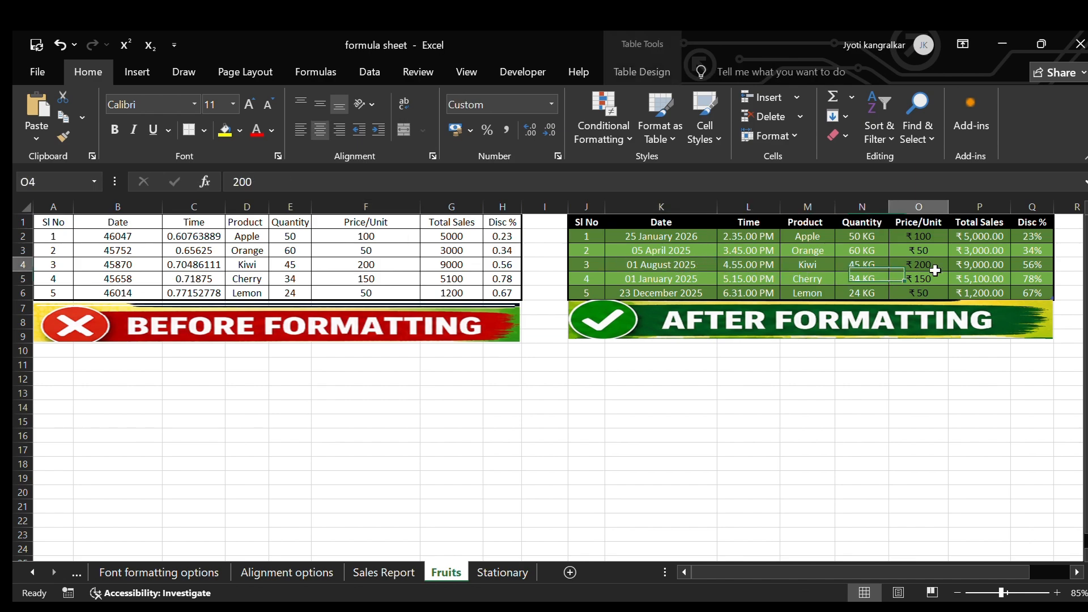
{"action": "left_click", "coordinate": [862, 240]}
{"action": "left_click", "coordinate": [861, 264]}
{"action": "left_click", "coordinate": [862, 291]}
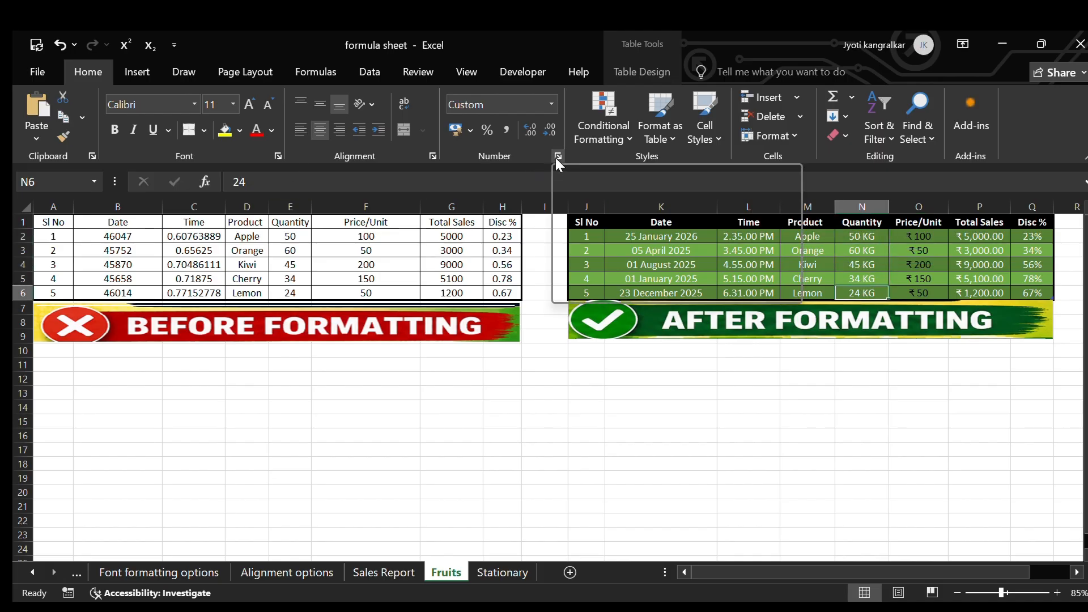
- Inspect the custom format code 00 "KG" on Quantity cell N2 and close Format Cells without changes
{"action": "left_click", "coordinate": [866, 237]}
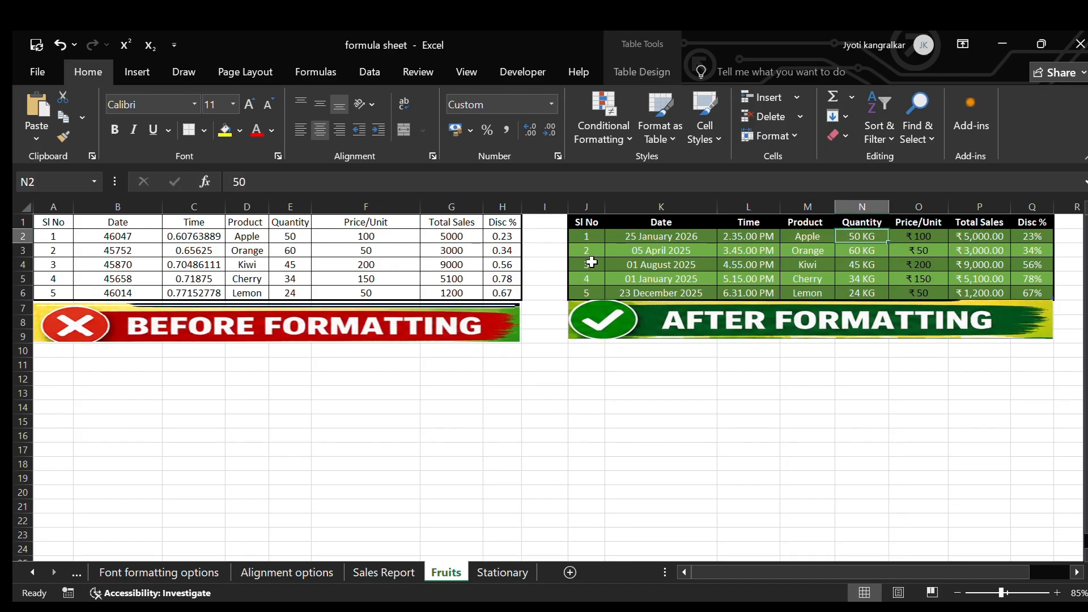
{"action": "left_click", "coordinate": [559, 159]}
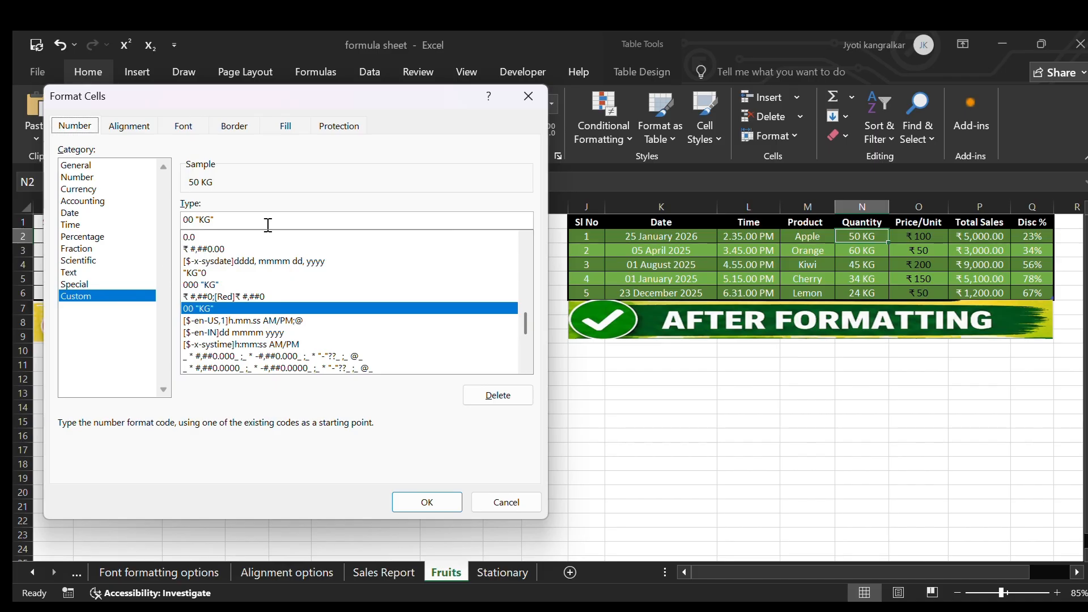
{"action": "left_click", "coordinate": [267, 215]}
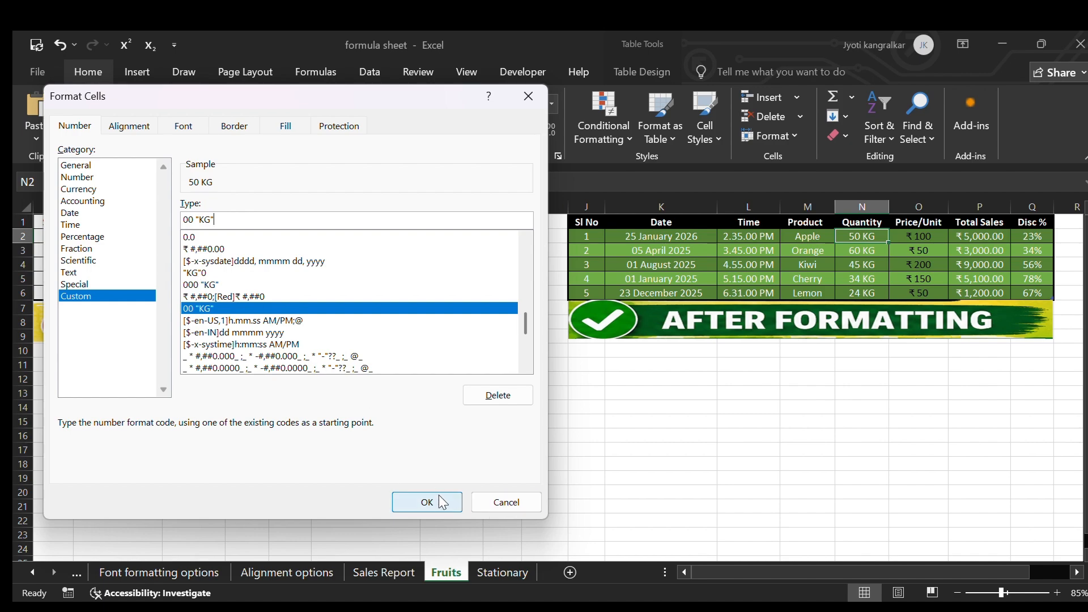
{"action": "left_click", "coordinate": [526, 510]}
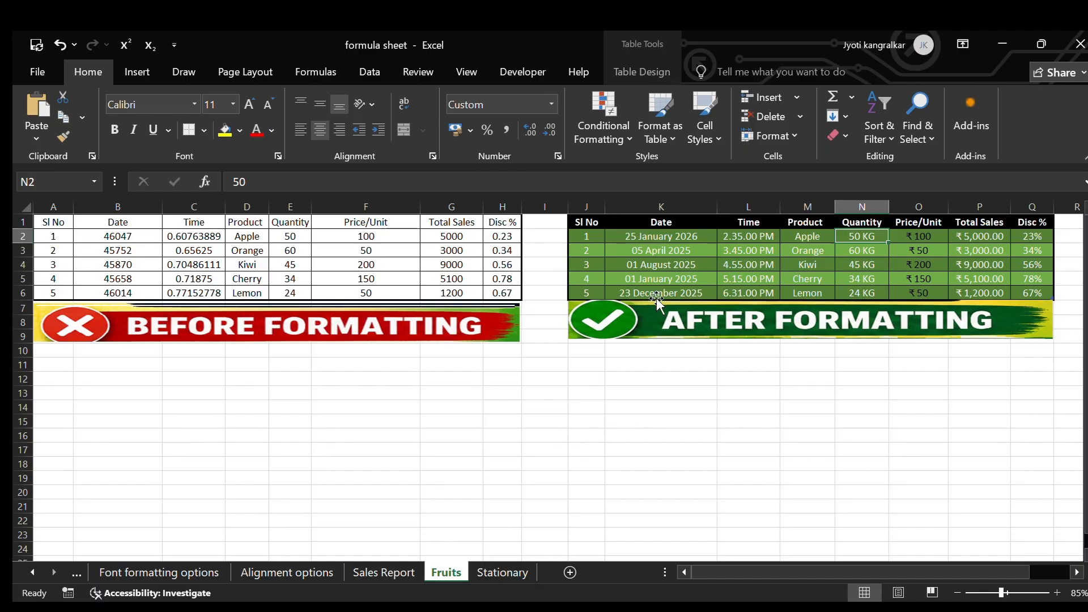
{"action": "left_click", "coordinate": [396, 435]}
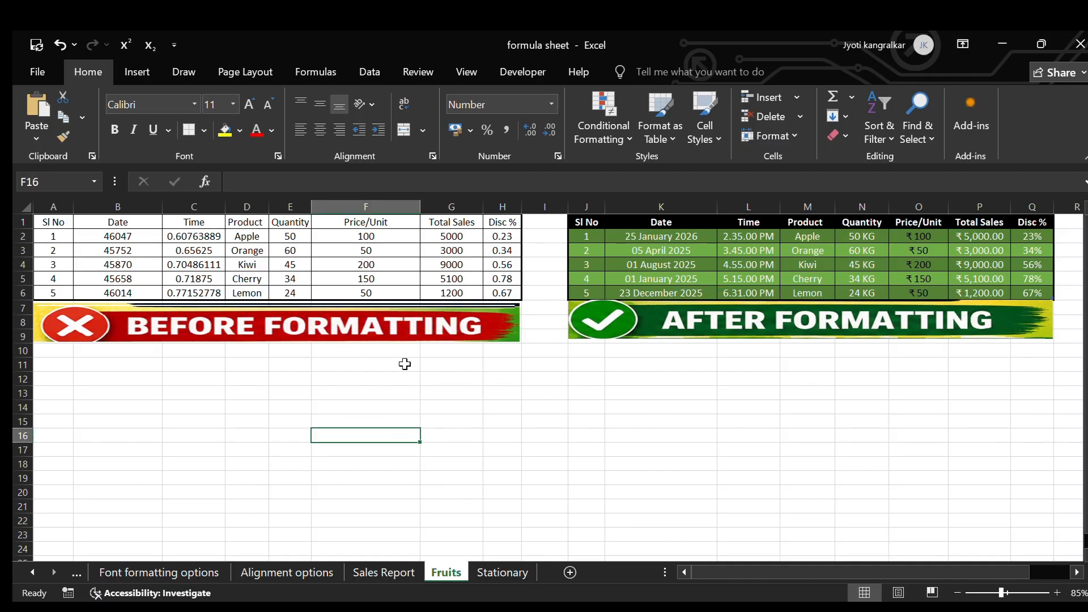
- View the Alignment settings in Format Cells for the empty cell F16 and close the dialog without changes
{"action": "left_click", "coordinate": [432, 157]}
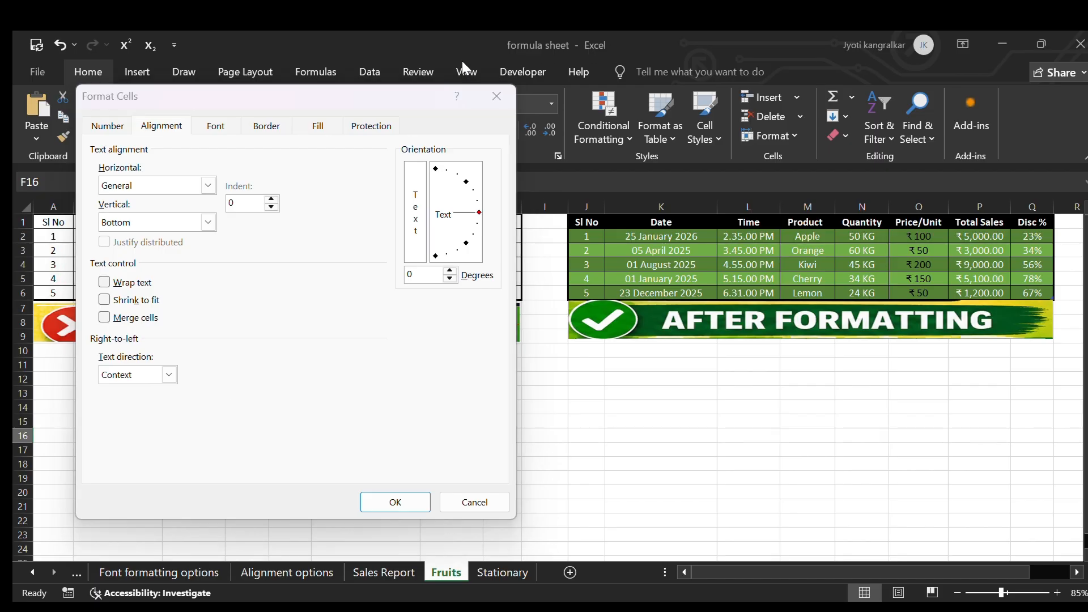
{"action": "left_click", "coordinate": [497, 95]}
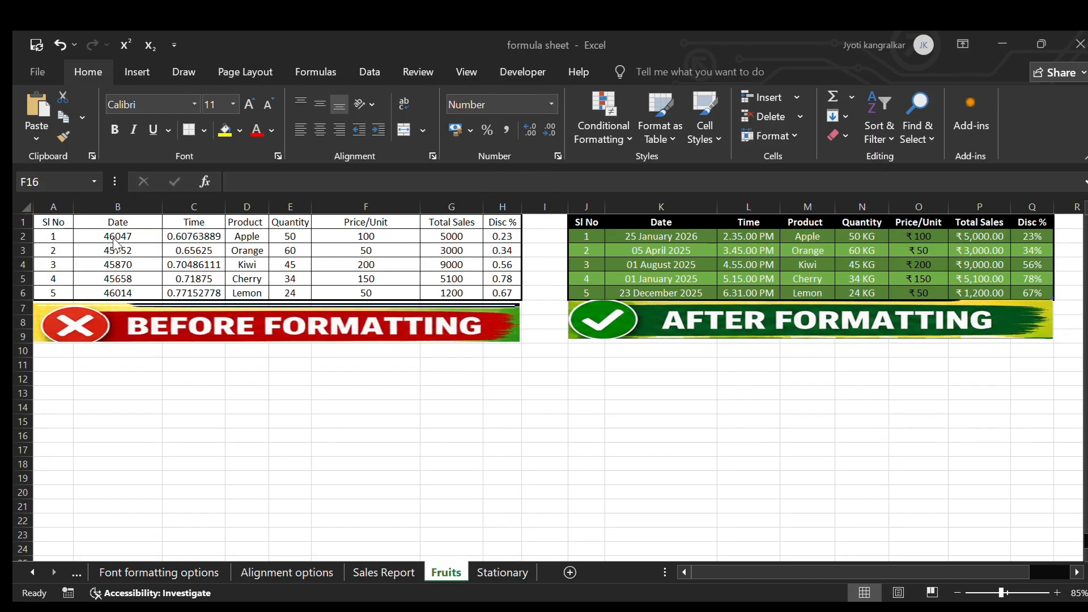
{"action": "left_click", "coordinate": [187, 249]}
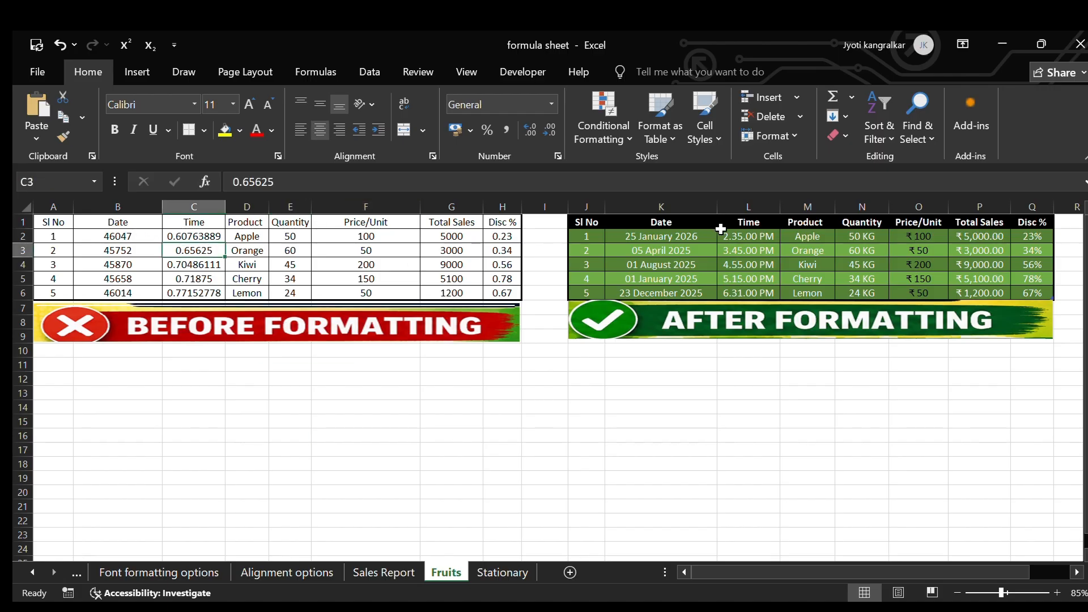
- Apply the Long Date format to the Date values in B2:B6 of the unformatted table
{"action": "left_click_drag", "start_coordinate": [133, 237], "coordinate": [141, 291]}
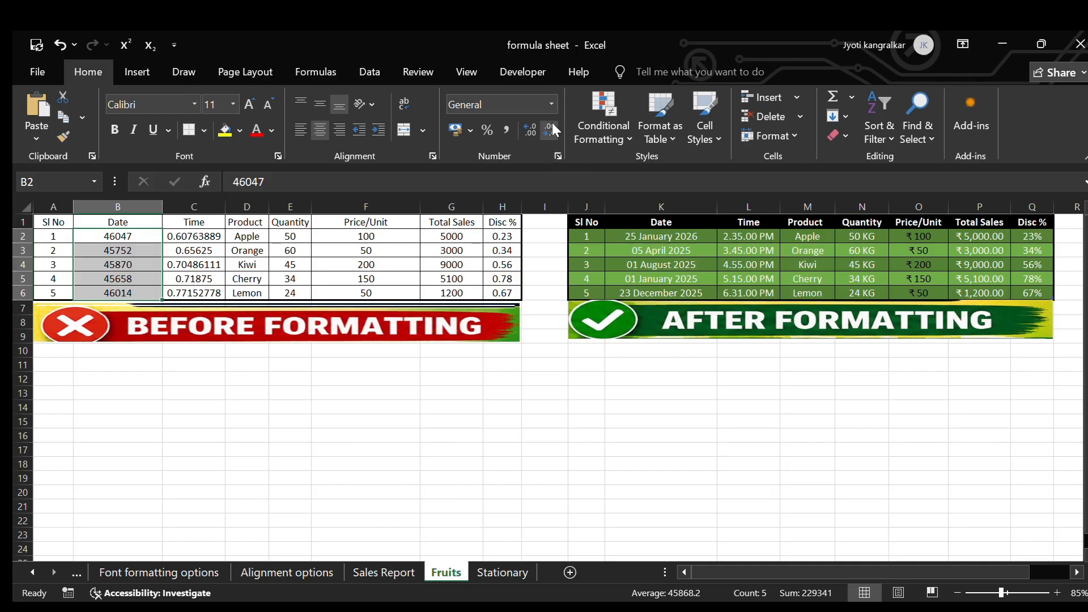
{"action": "left_click", "coordinate": [550, 104]}
{"action": "left_click", "coordinate": [560, 332]}
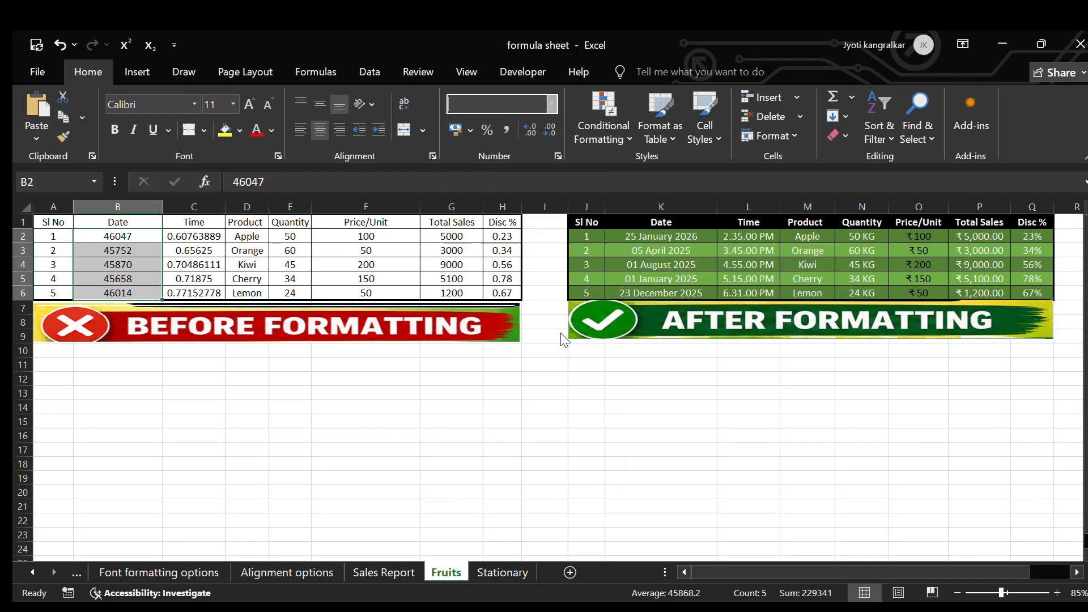
- Apply the Time format to the Time values in C2:C6 of the unformatted table
{"action": "left_click", "coordinate": [754, 252]}
{"action": "left_click_drag", "start_coordinate": [211, 237], "coordinate": [195, 293]}
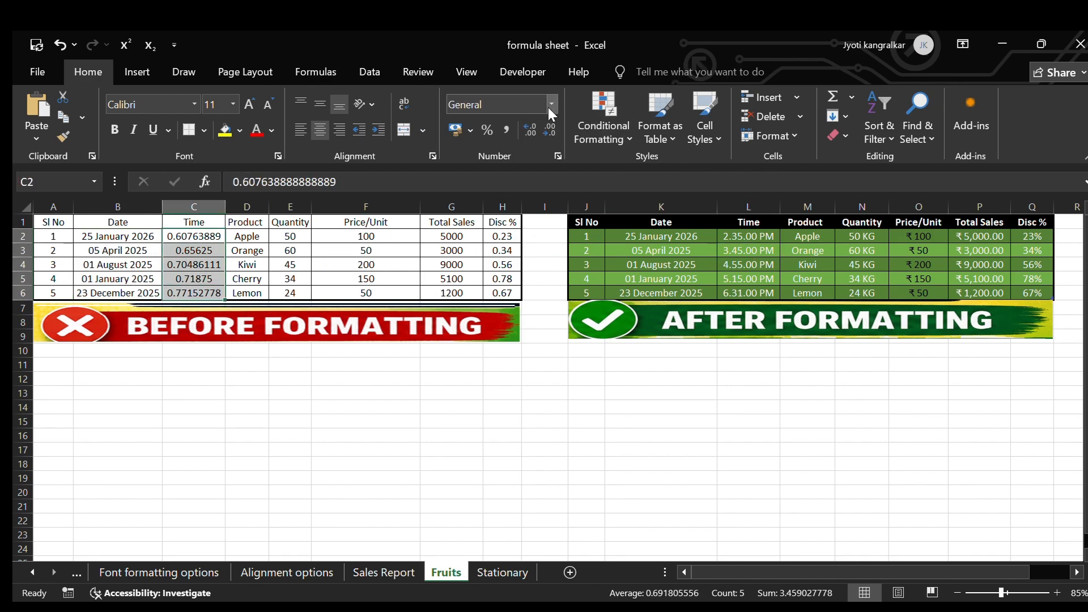
{"action": "left_click", "coordinate": [550, 105]}
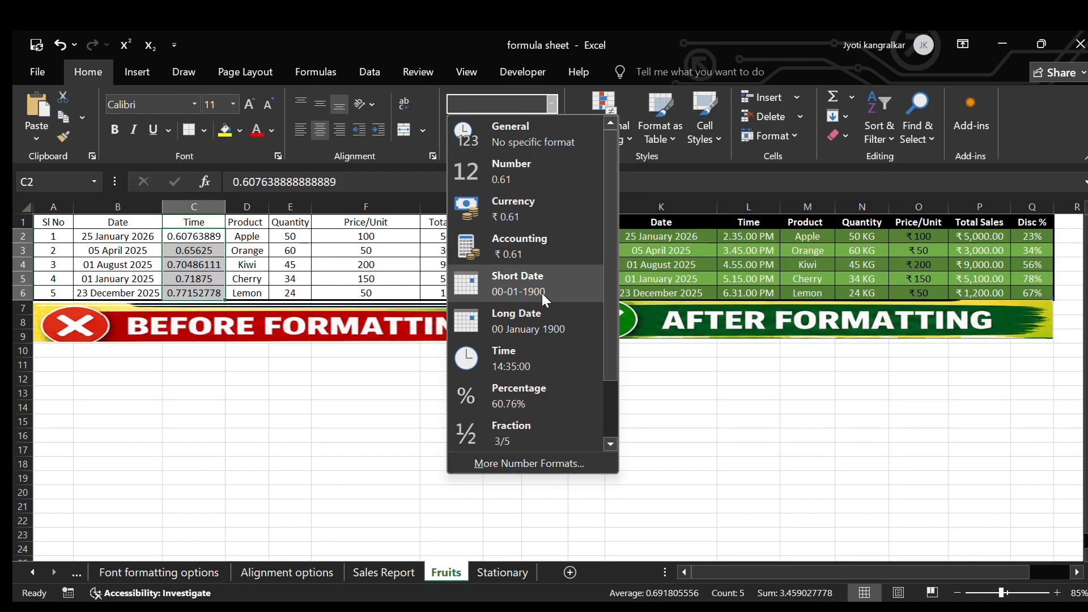
{"action": "left_click", "coordinate": [541, 358]}
- Apply the Currency format to the Price/Unit values in F2:F6, following the formatted table
{"action": "left_click", "coordinate": [831, 250]}
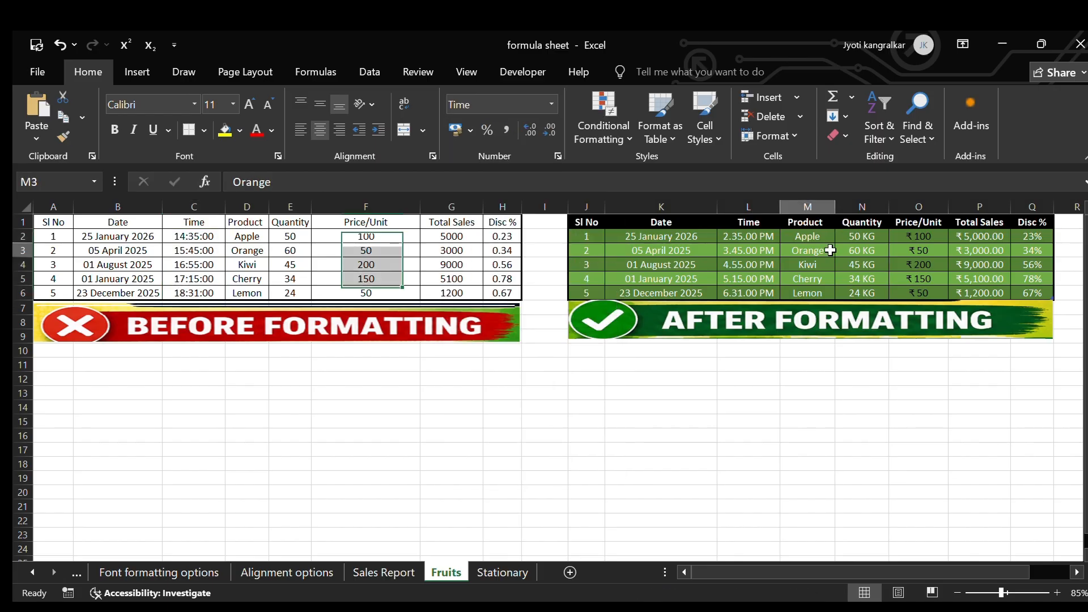
{"action": "left_click", "coordinate": [872, 248]}
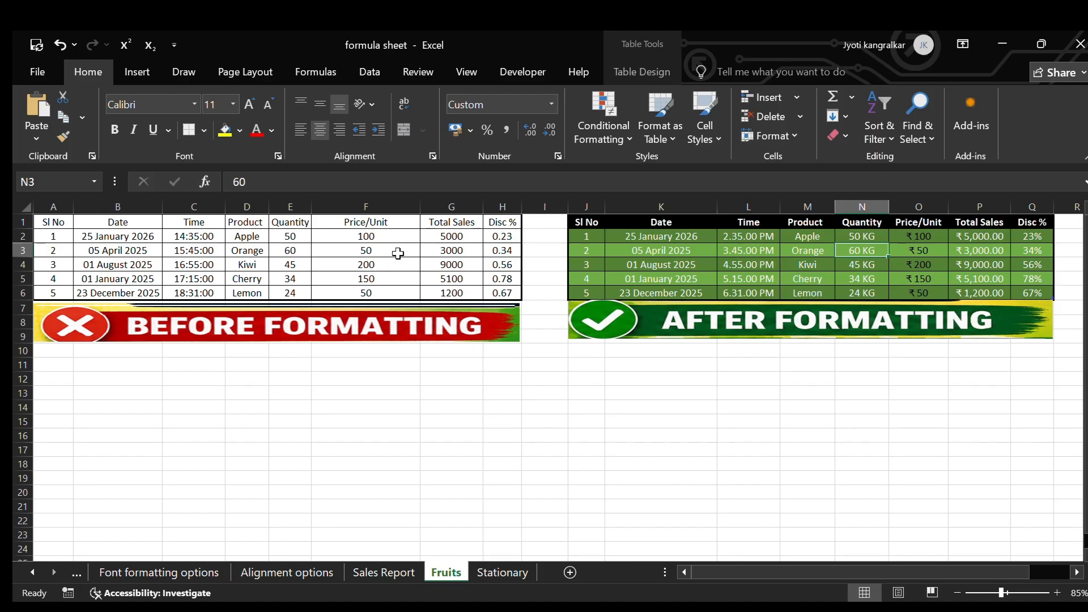
{"action": "left_click", "coordinate": [900, 250]}
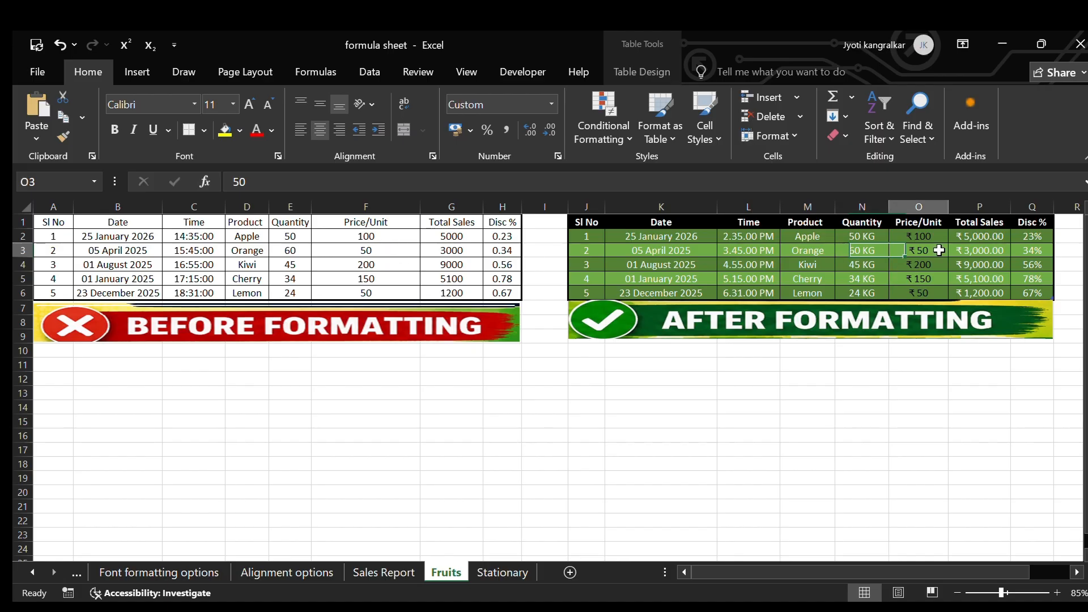
{"action": "left_click_drag", "start_coordinate": [374, 236], "coordinate": [382, 292]}
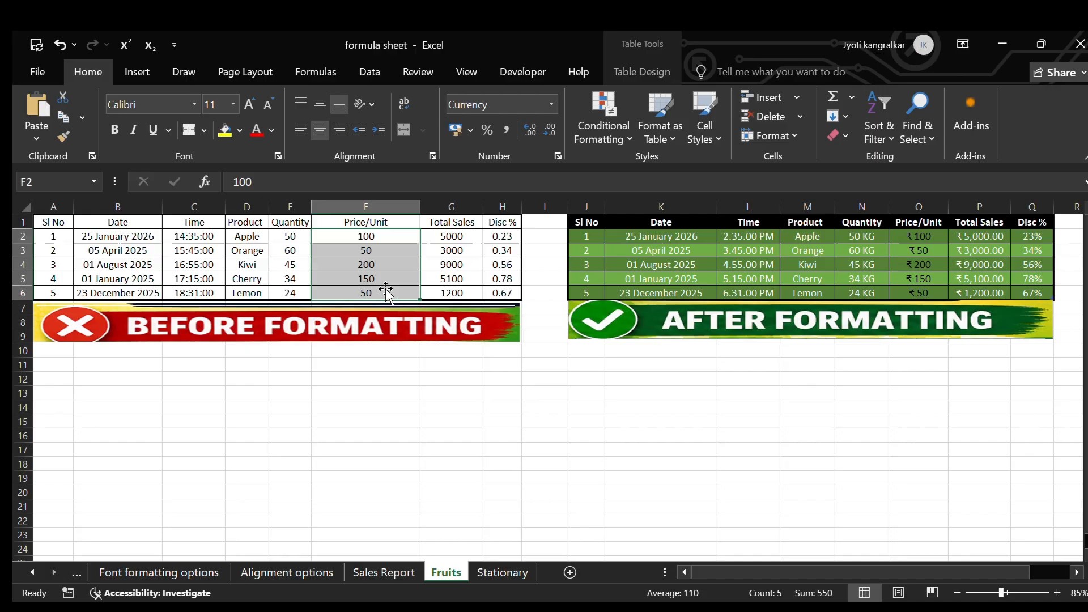
{"action": "left_click", "coordinate": [550, 105]}
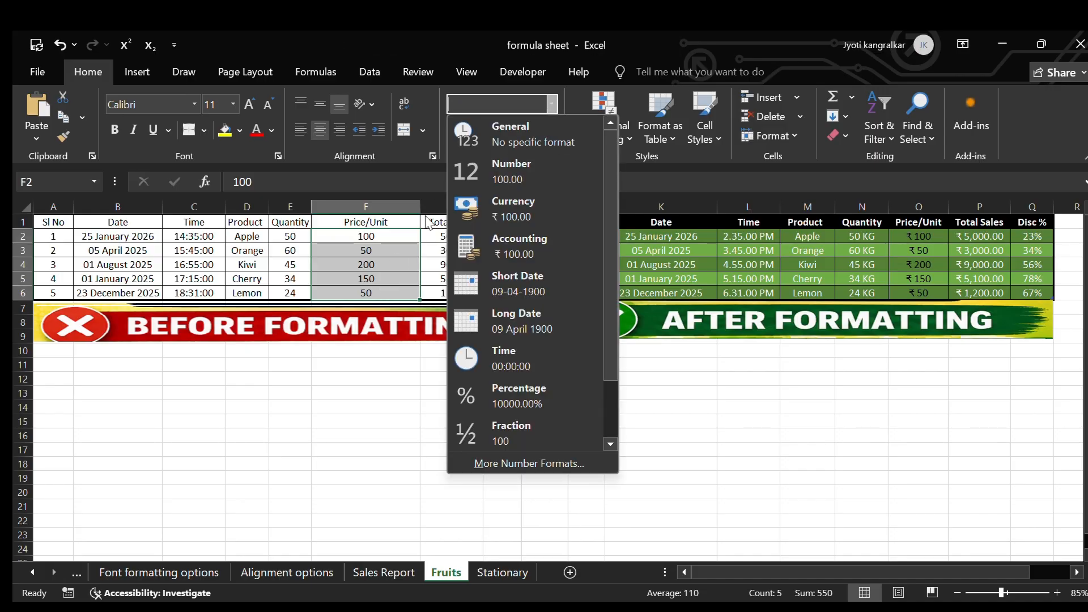
{"action": "left_click", "coordinate": [527, 209]}
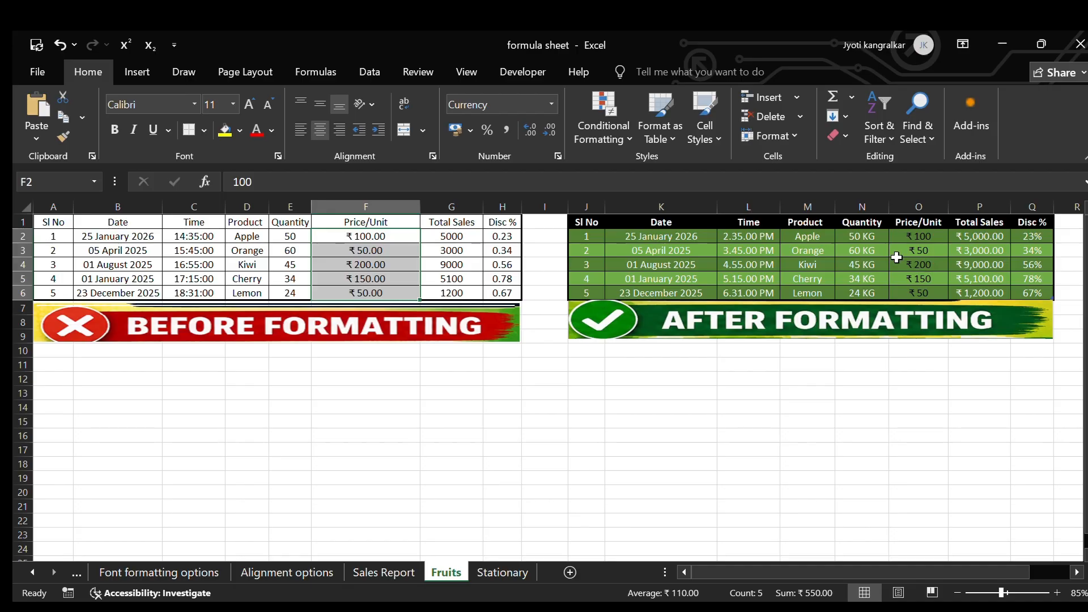
- Set the Currency format of the Price/Unit values in F2:F6 to 0 decimal places
{"action": "left_click", "coordinate": [558, 156]}
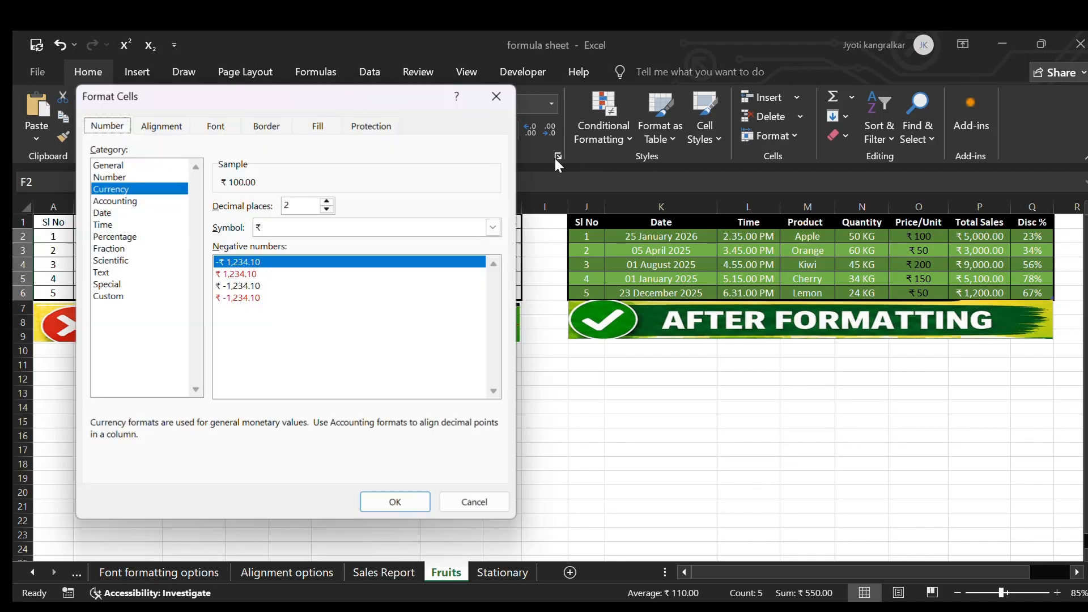
{"action": "left_click", "coordinate": [328, 203]}
{"action": "left_click", "coordinate": [328, 210]}
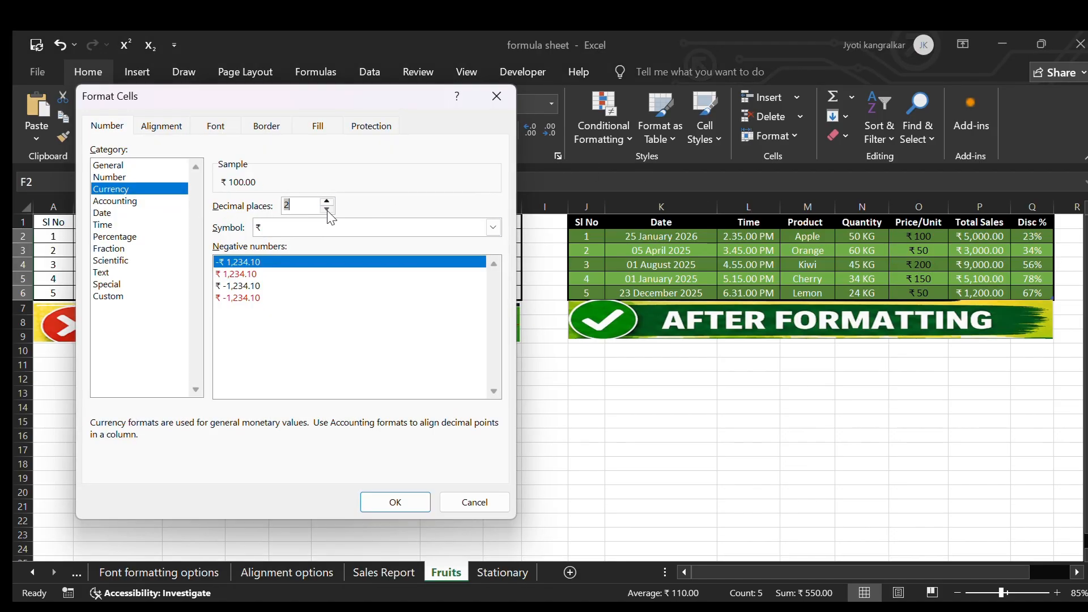
{"action": "left_click", "coordinate": [327, 209]}
{"action": "left_click", "coordinate": [327, 210]}
{"action": "left_click", "coordinate": [395, 502]}
{"action": "left_click", "coordinate": [397, 293]}
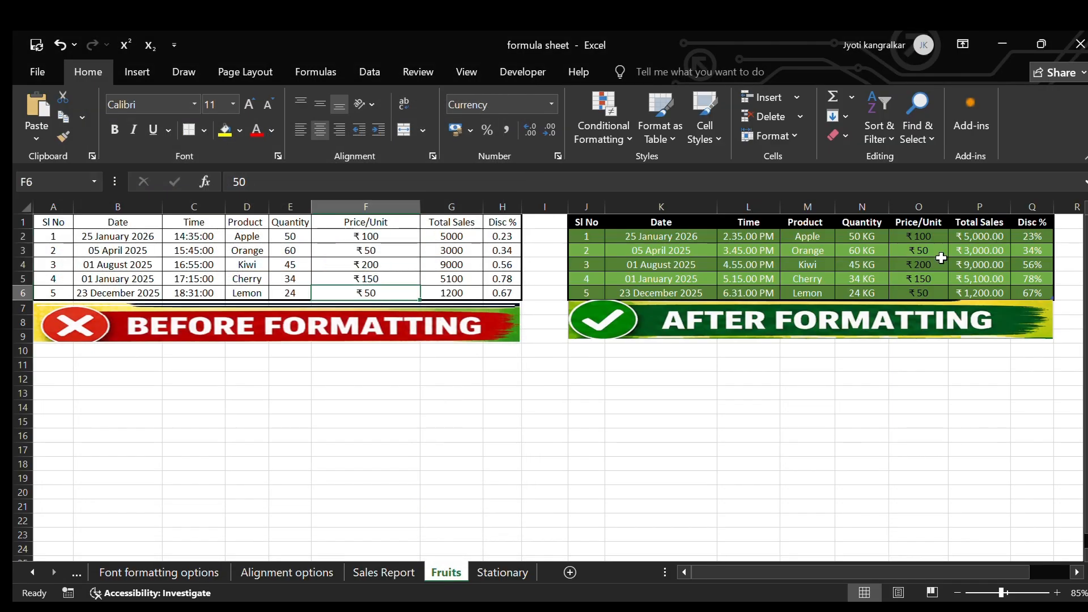
- Apply the ₹ Accounting number format to the Total Sales values in G2:G6
{"action": "left_click", "coordinate": [907, 265]}
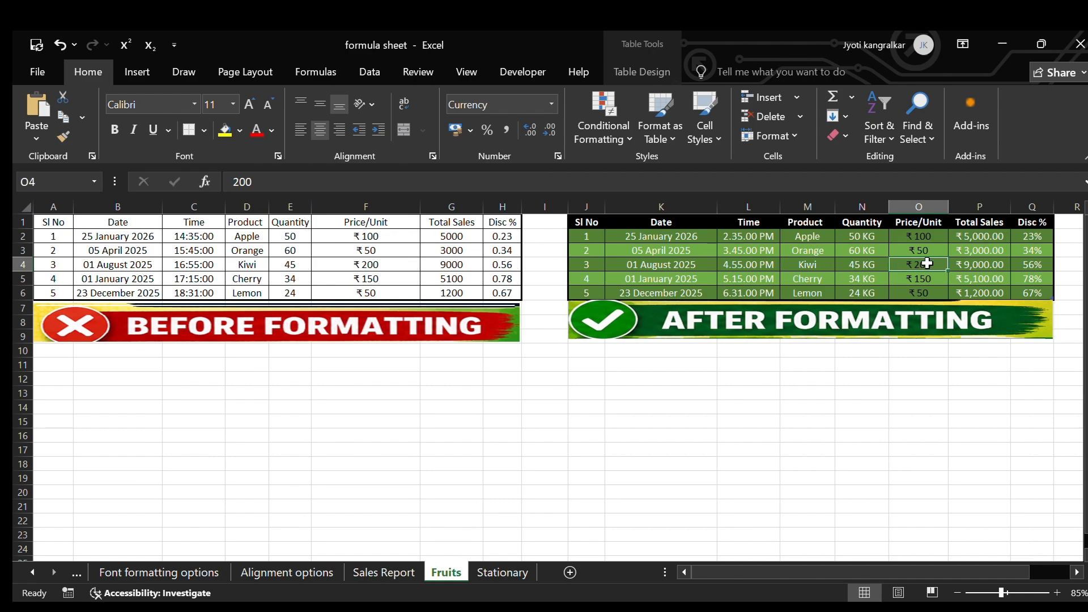
{"action": "left_click", "coordinate": [994, 238]}
{"action": "left_click_drag", "start_coordinate": [462, 236], "coordinate": [451, 293]}
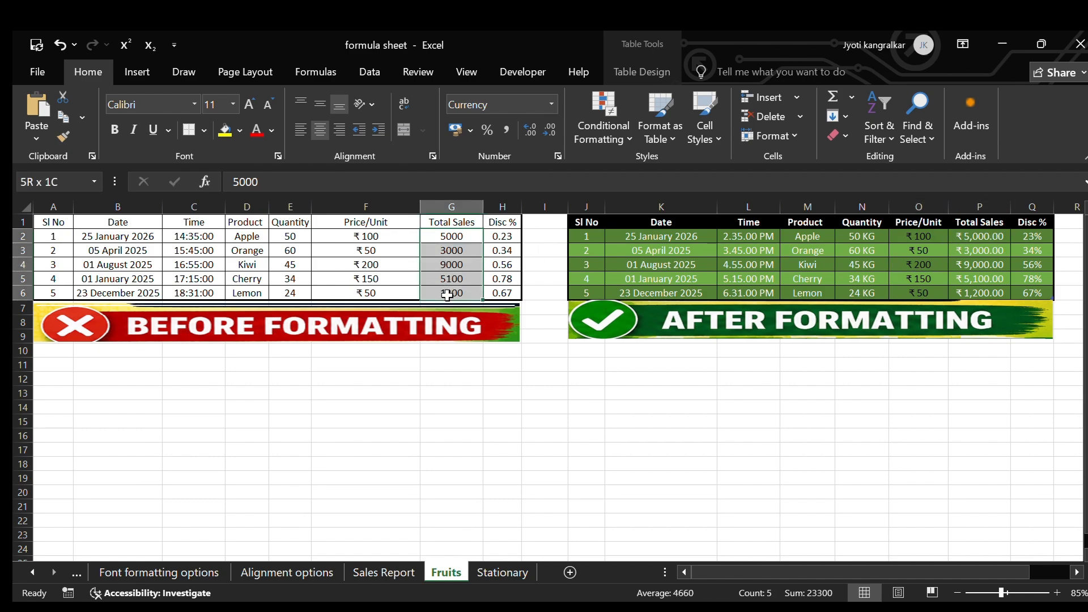
{"action": "left_click", "coordinate": [459, 130]}
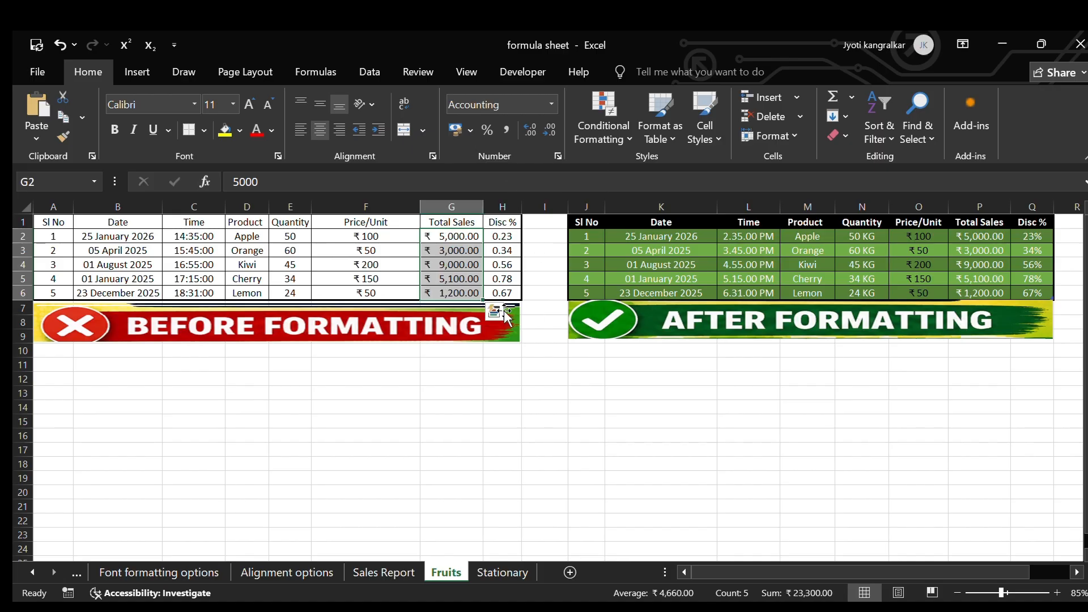
- Apply the Percentage format to the Disc % values in H2:H6
{"action": "left_click", "coordinate": [1032, 266]}
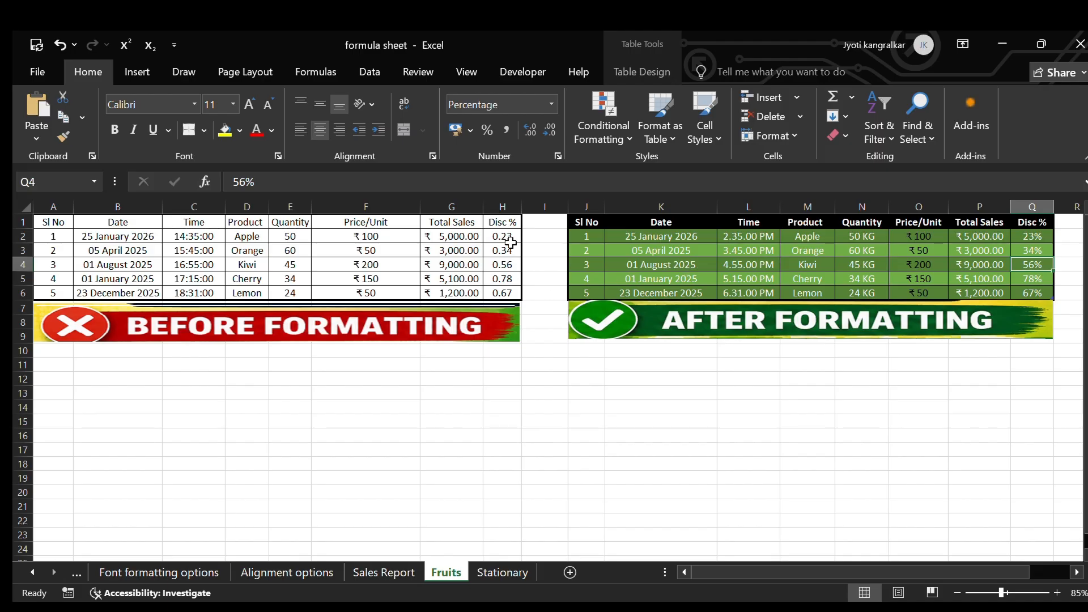
{"action": "left_click_drag", "start_coordinate": [507, 233], "coordinate": [508, 289]}
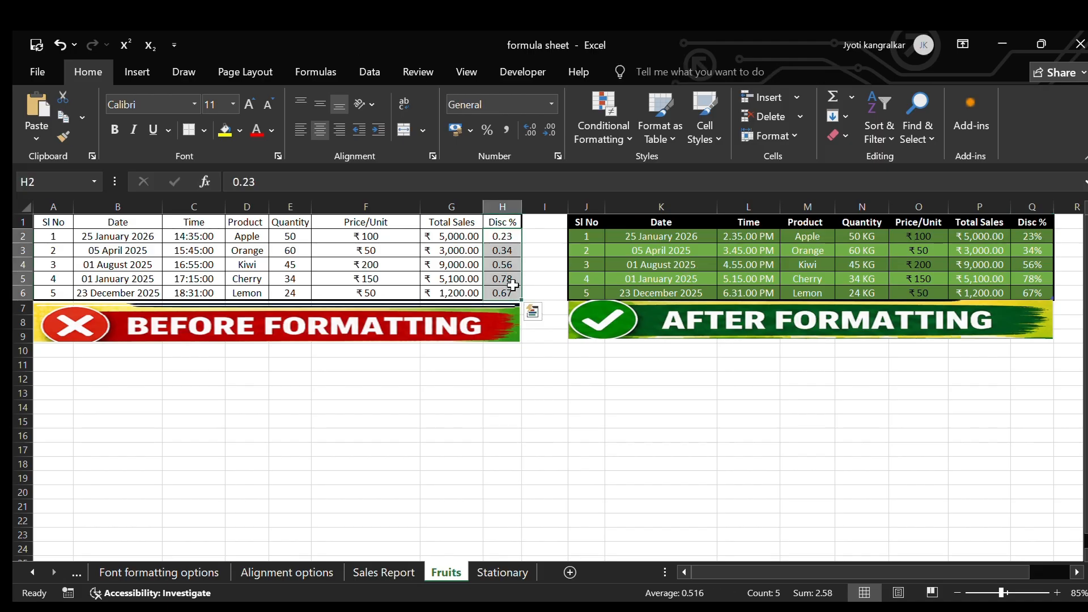
{"action": "left_click", "coordinate": [486, 131]}
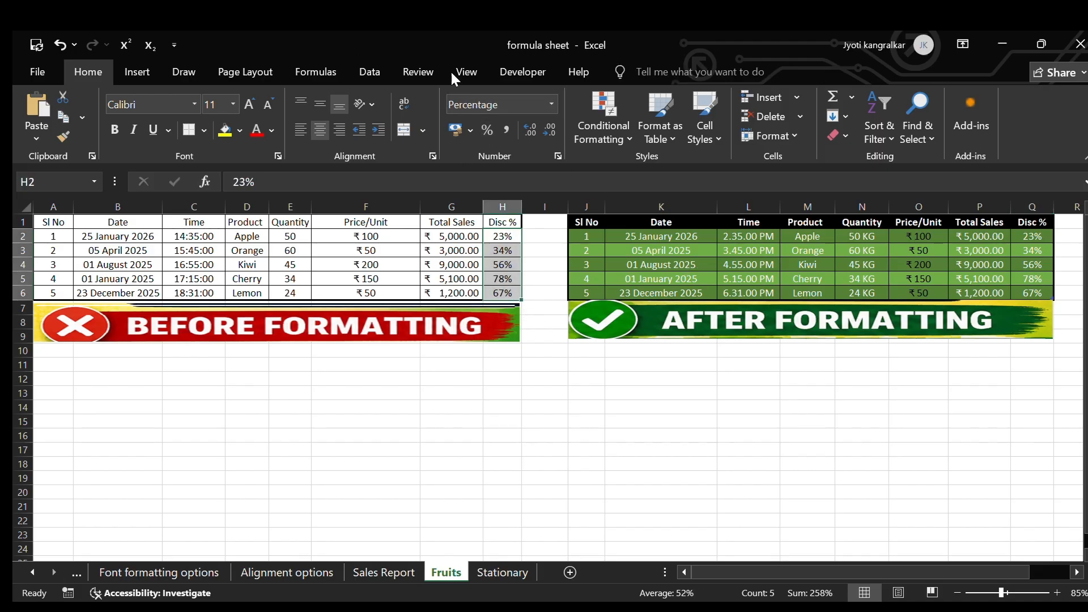
{"action": "left_click", "coordinate": [462, 60]}
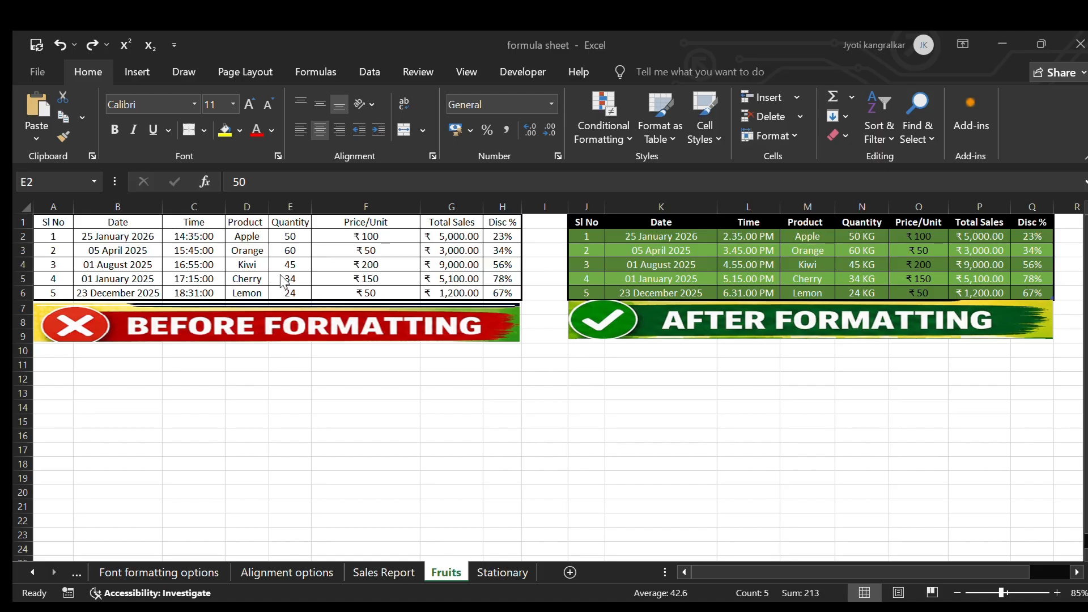
- Apply the custom number format 00 "KG" to the Quantity values in E2:E6
{"action": "key", "text": "Right"}
{"action": "left_click_drag", "start_coordinate": [298, 238], "coordinate": [299, 292]}
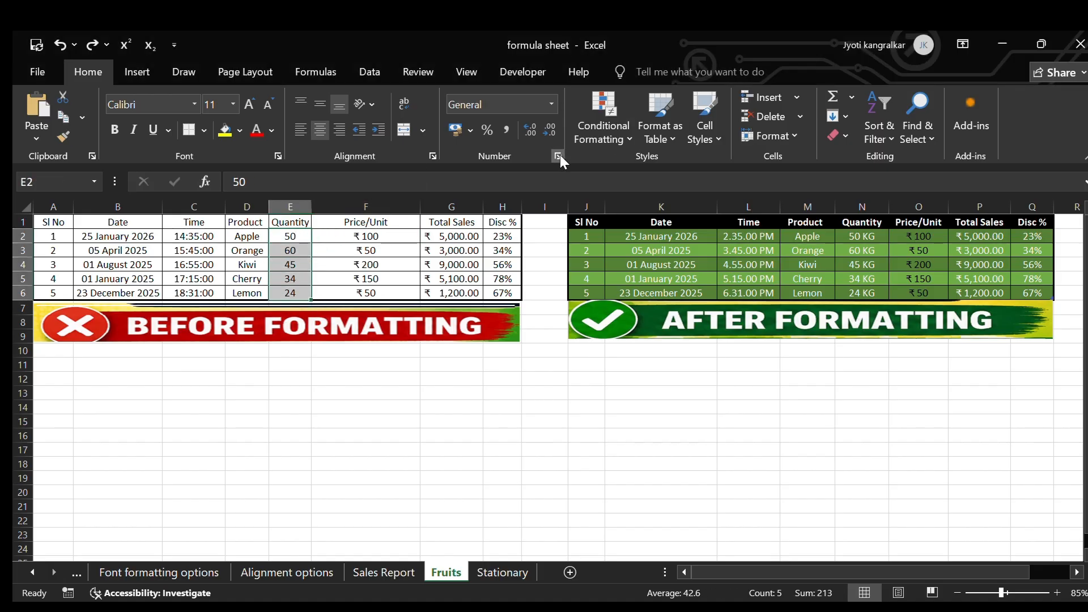
{"action": "left_click", "coordinate": [560, 156]}
{"action": "left_click", "coordinate": [113, 297]}
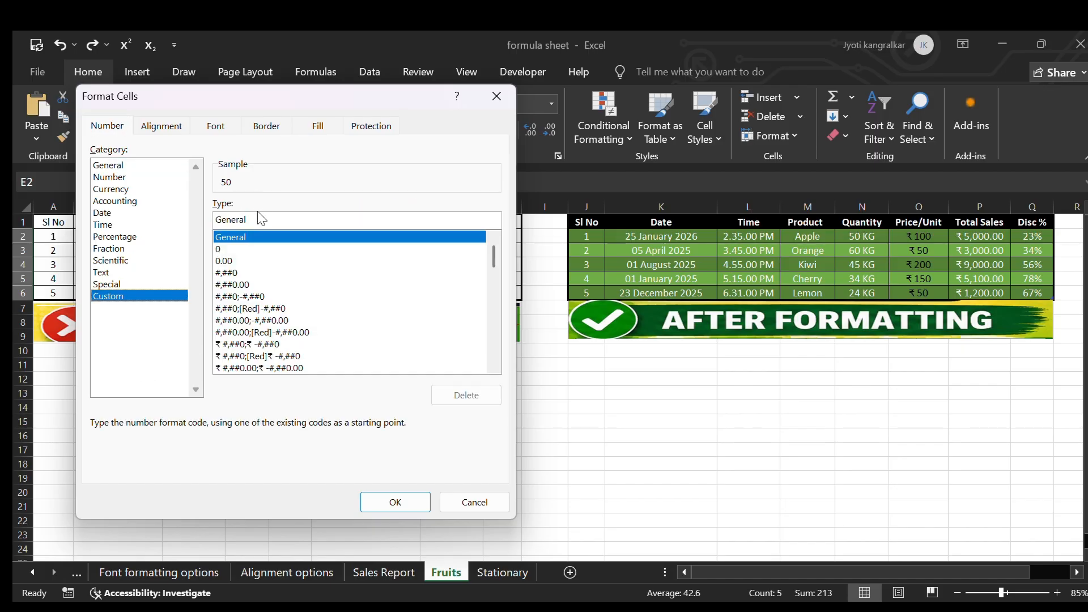
{"action": "key", "text": "BackSpace"}
{"action": "key", "text": "BackSpace"}
{"action": "key", "text": "BackSpace"}
{"action": "key", "text": "BackSpace"}
{"action": "key", "text": "BackSpace"}
{"action": "key", "text": "BackSpace"}
{"action": "key", "text": "BackSpace"}
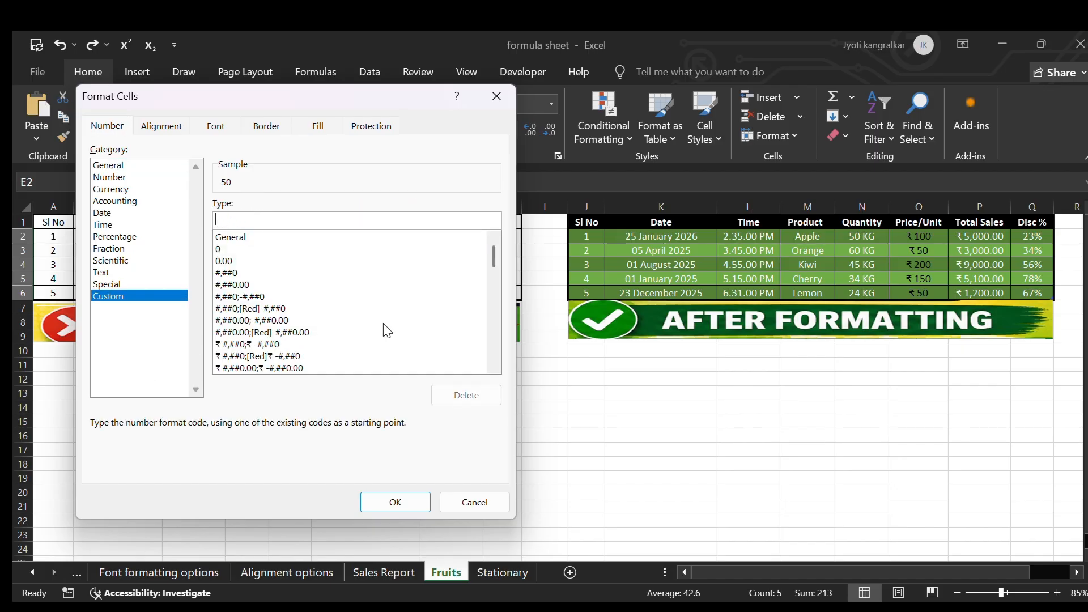
{"action": "type", "text": "00 \"KG"}
{"action": "left_click", "coordinate": [385, 501]}
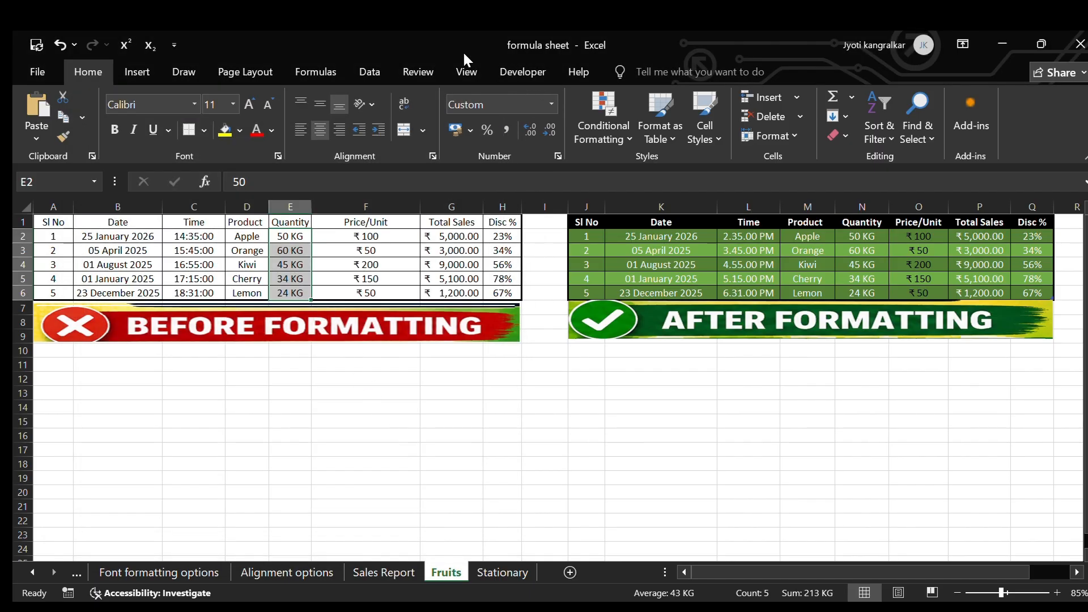